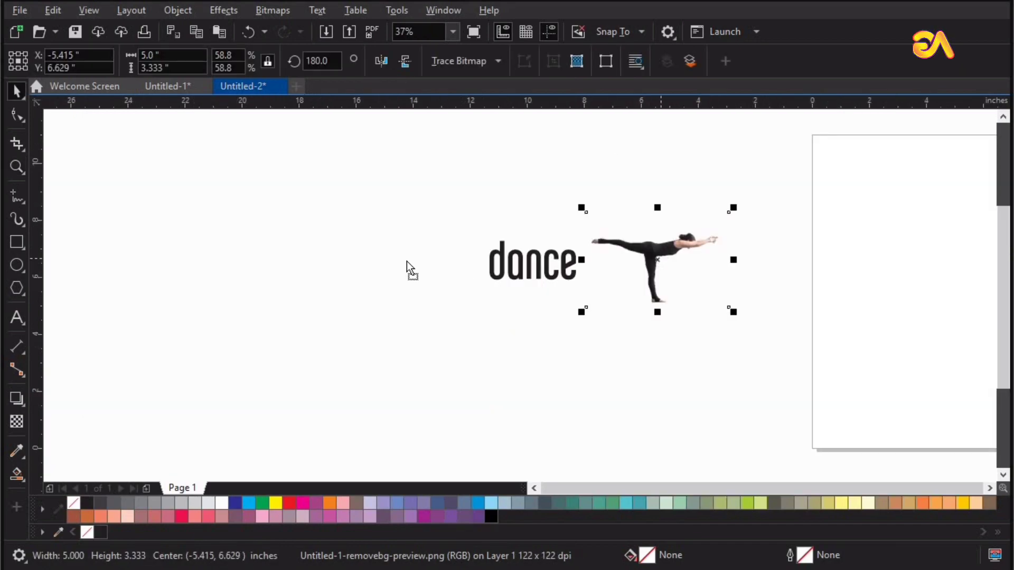
# - Move the dancer photo to the free area before the "dance" text and place a copy of it farther out
pyautogui.moveTo(549, 248); pyautogui.dragTo(294, 248)
pyautogui.press('F2')
pyautogui.moveTo(272, 192); pyautogui.dragTo(649, 344)
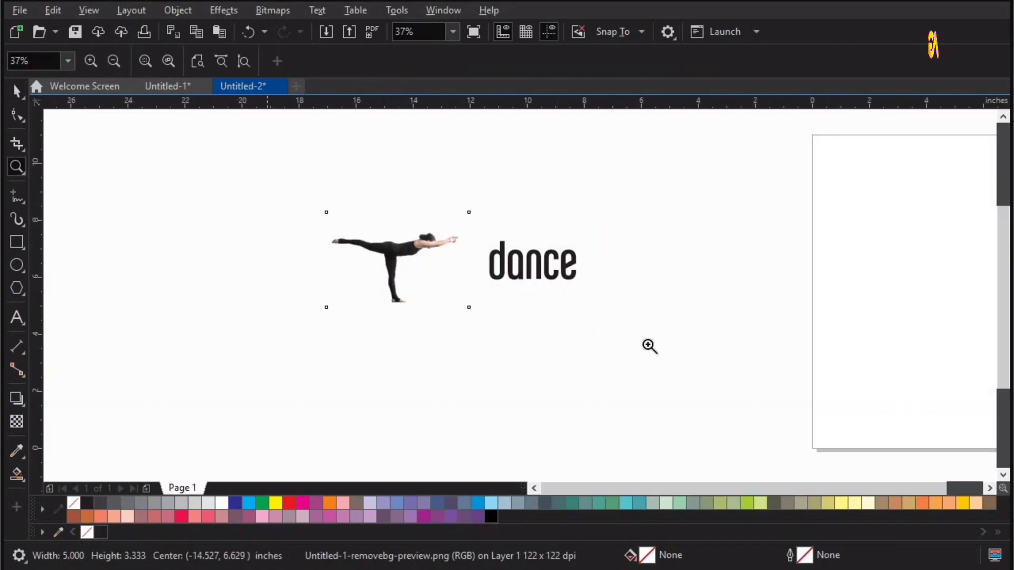
pyautogui.moveTo(375, 254); pyautogui.dragTo(81, 257)
pyautogui.rightClick(220, 256)
# - Outline-trace the dancer photo nearest the text as a High Quality Image with the default PowerTRACE settings
pyautogui.click(348, 262)
pyautogui.click(462, 61)
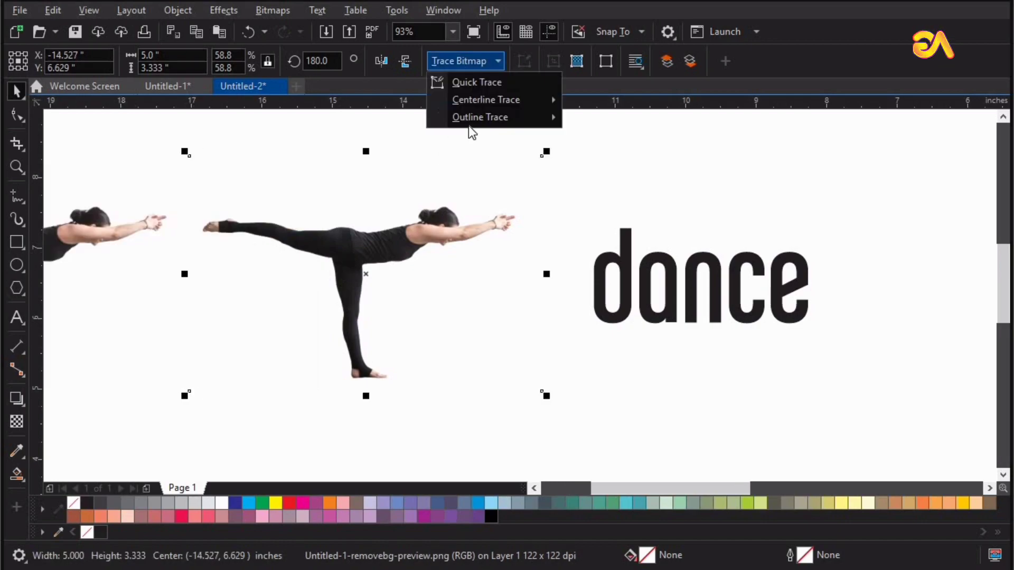
pyautogui.moveTo(468, 116)
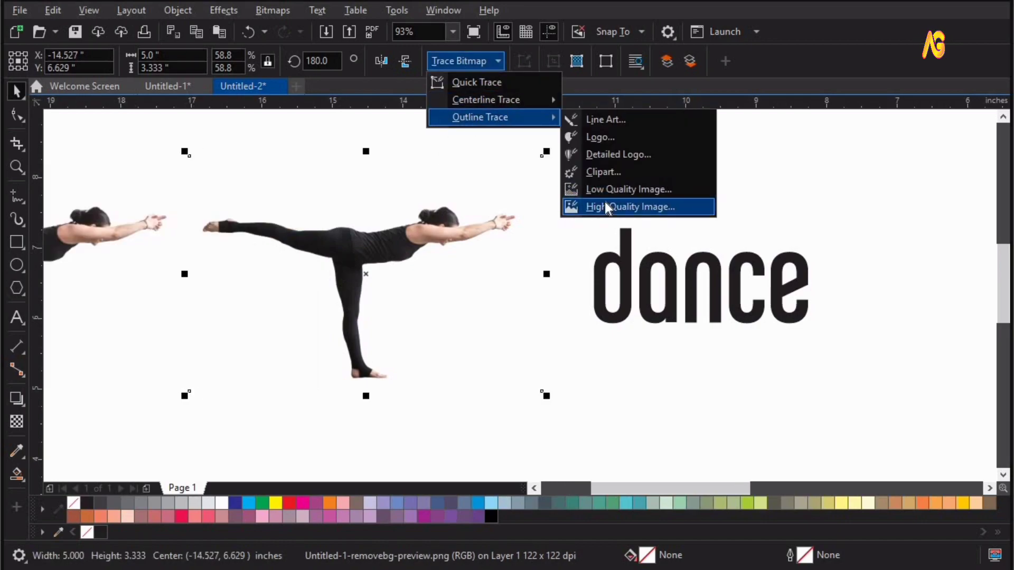
pyautogui.click(609, 208)
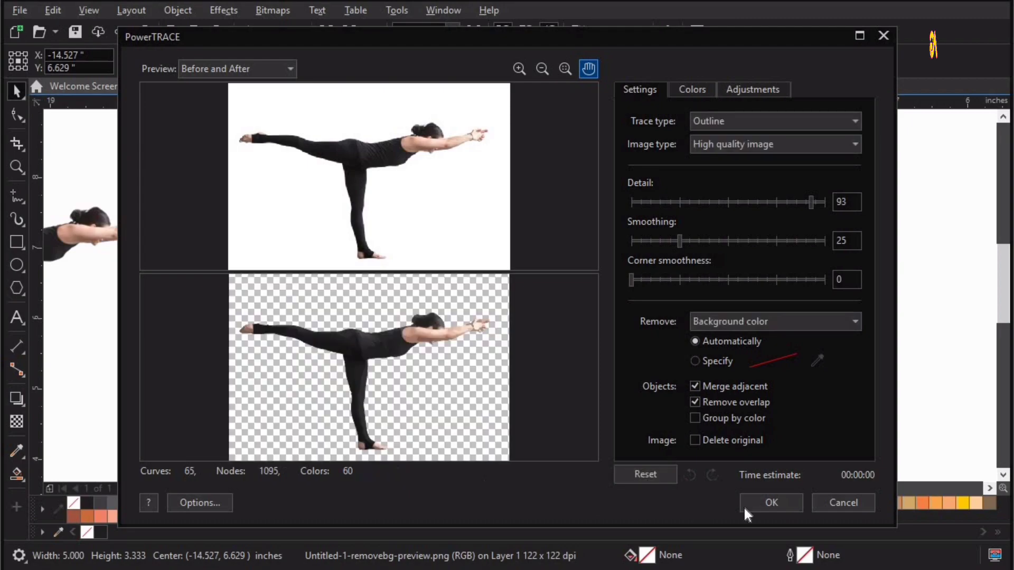
pyautogui.click(763, 509)
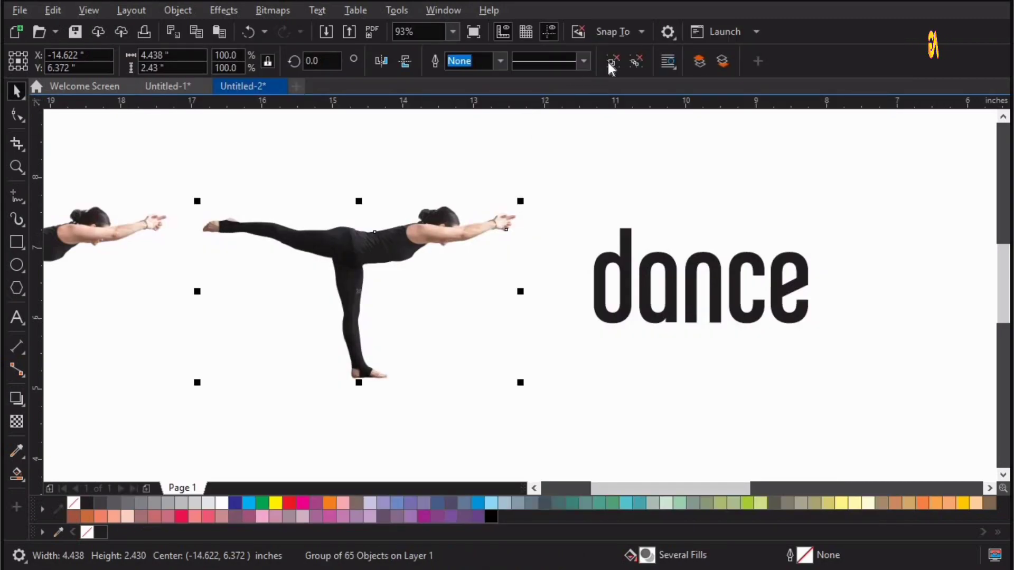
# - Create a boundary curve around the traced dancer and set its outline width to Hairline
pyautogui.click(606, 63)
pyautogui.click(576, 164)
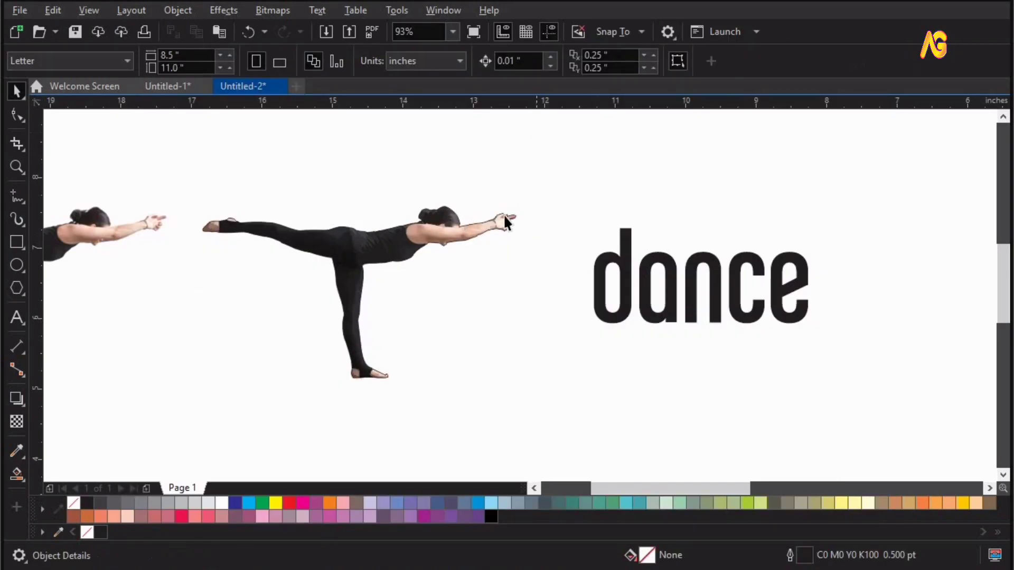
pyautogui.click(503, 214)
pyautogui.click(501, 61)
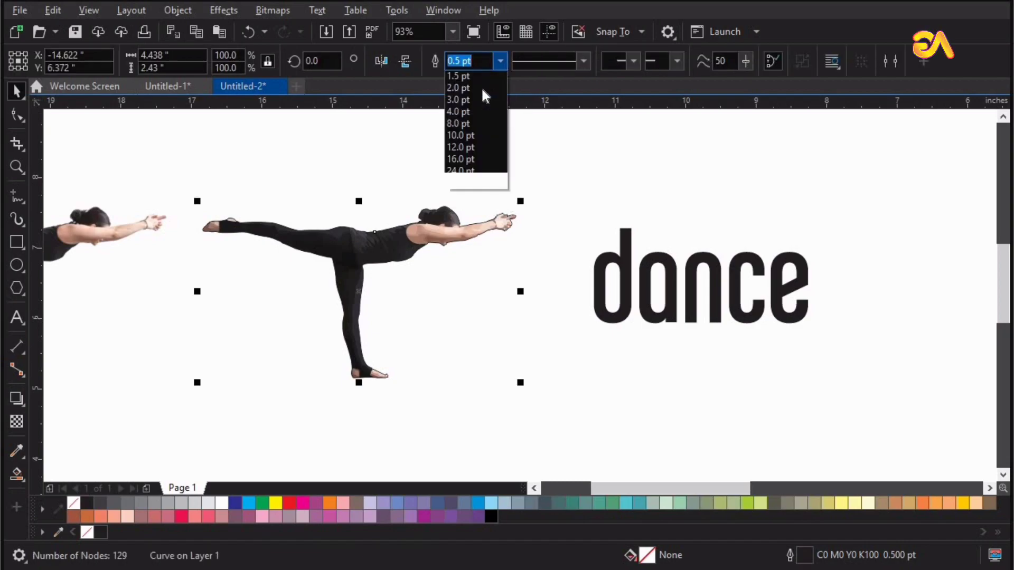
pyautogui.click(480, 88)
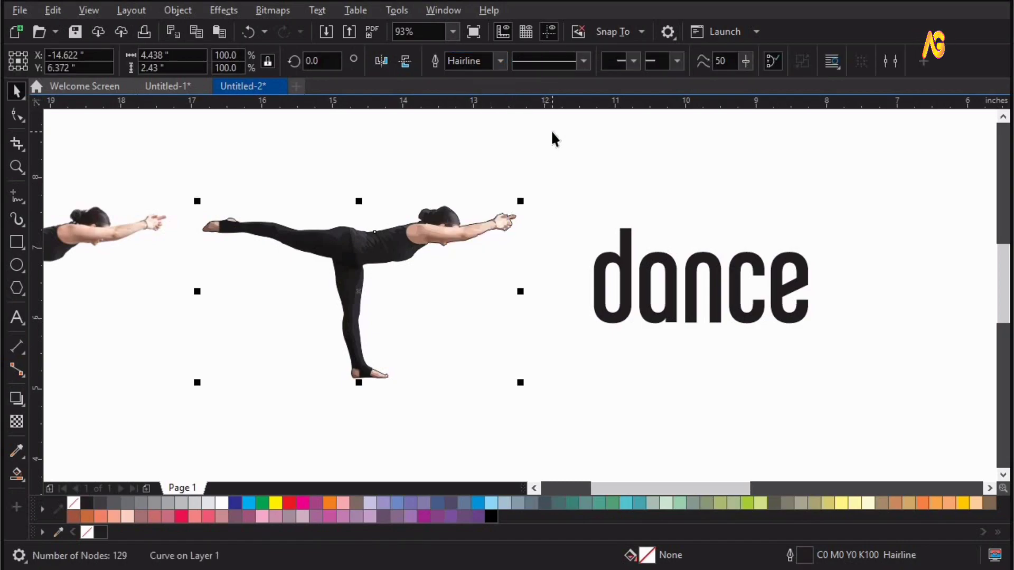
pyautogui.click(550, 130)
# - Move the boundary curve onto the photo copy, and delete the traced dancer together with the photo beneath it
pyautogui.scroll(-3, 527, 175)
pyautogui.moveTo(432, 176); pyautogui.dragTo(342, 183)
pyautogui.moveTo(327, 138); pyautogui.dragTo(562, 296)
pyautogui.press('Delete')
# - Nudge the boundary curve so that it lines up with the dancer's contour in the remaining photo
pyautogui.press('z')
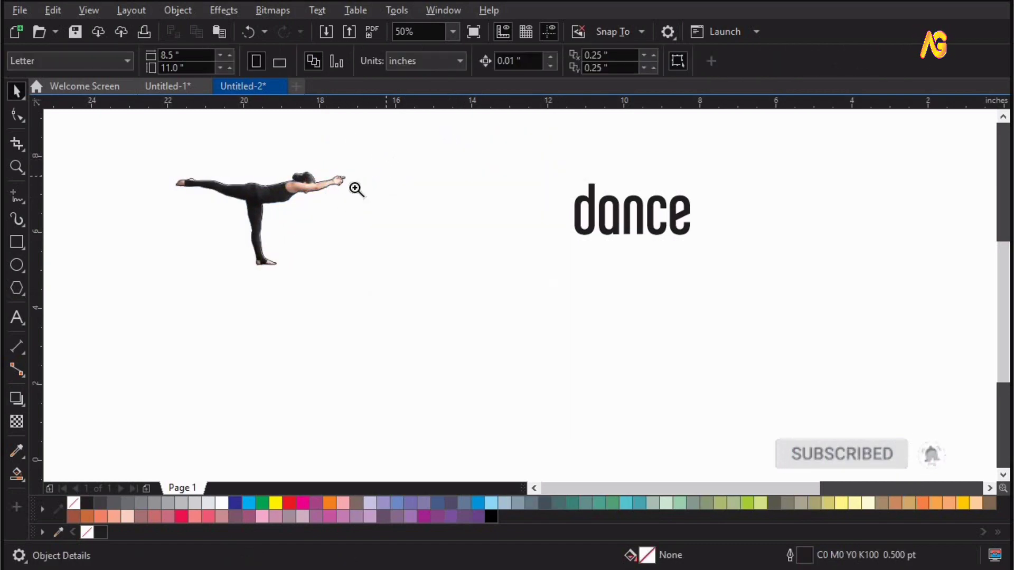
pyautogui.moveTo(384, 141); pyautogui.dragTo(245, 285)
pyautogui.press('space')
pyautogui.click(645, 341)
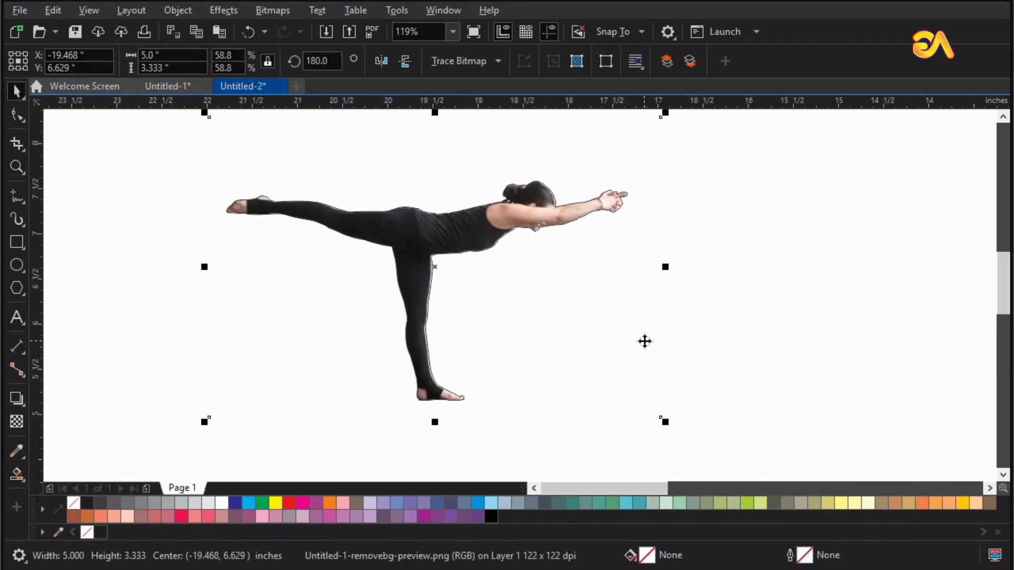
pyautogui.press('z')
pyautogui.moveTo(459, 152); pyautogui.dragTo(657, 279)
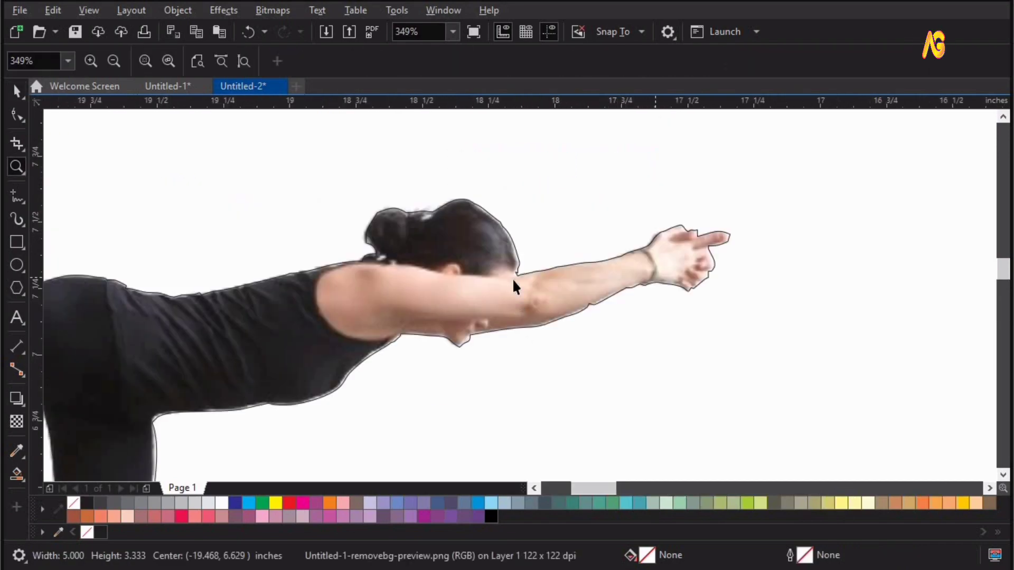
pyautogui.press('space')
pyautogui.click(518, 272)
pyautogui.press('z')
pyautogui.moveTo(307, 158); pyautogui.dragTo(754, 408)
pyautogui.press('space')
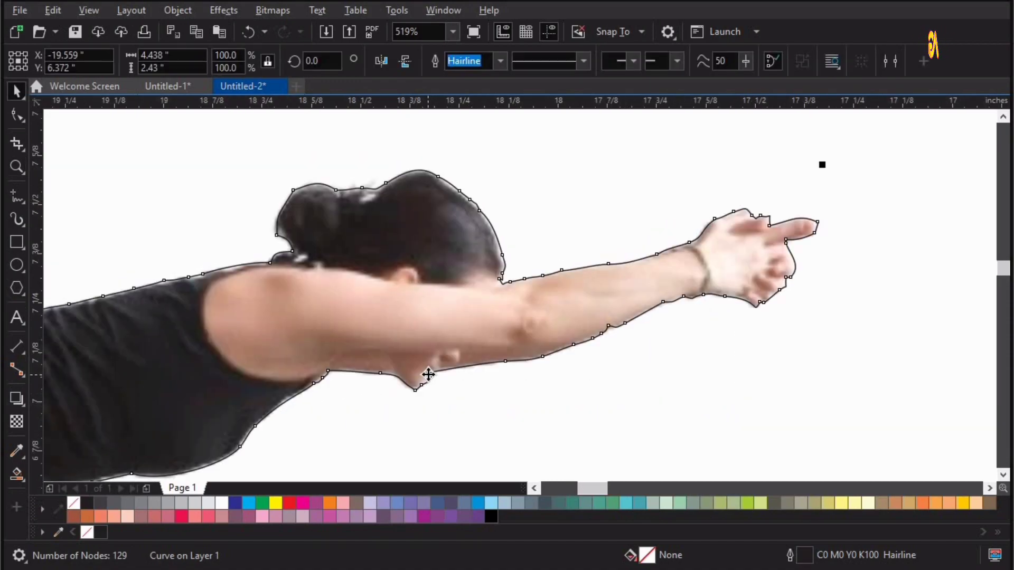
pyautogui.doubleClick(427, 375)
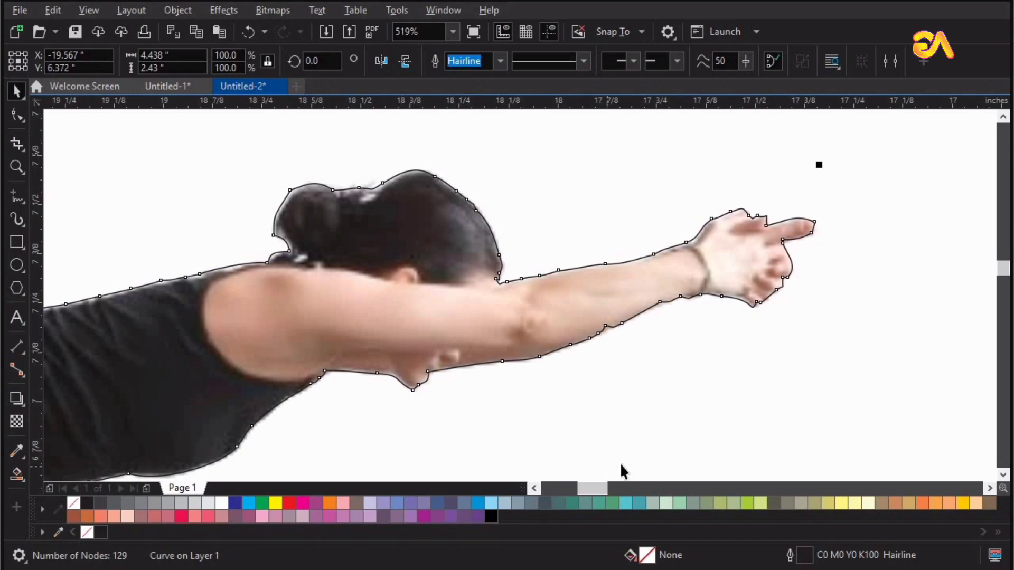
# - Move the photo and its boundary curve together closer to the "dance" text
pyautogui.press('F4')
pyautogui.click(410, 224)
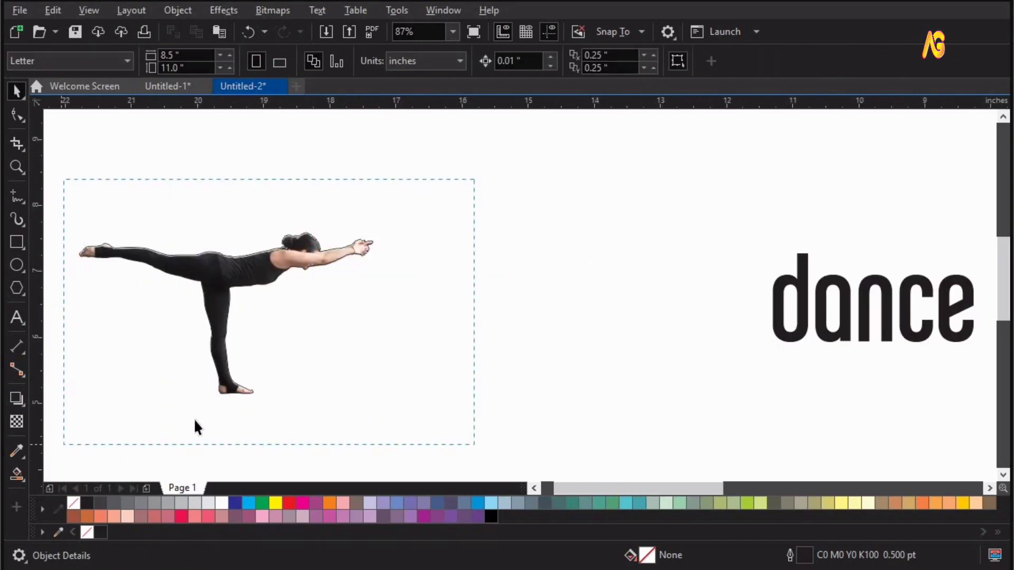
pyautogui.moveTo(119, 436); pyautogui.dragTo(126, 440)
pyautogui.hotkey('ctrl', 'g')
pyautogui.moveTo(444, 274); pyautogui.dragTo(500, 367)
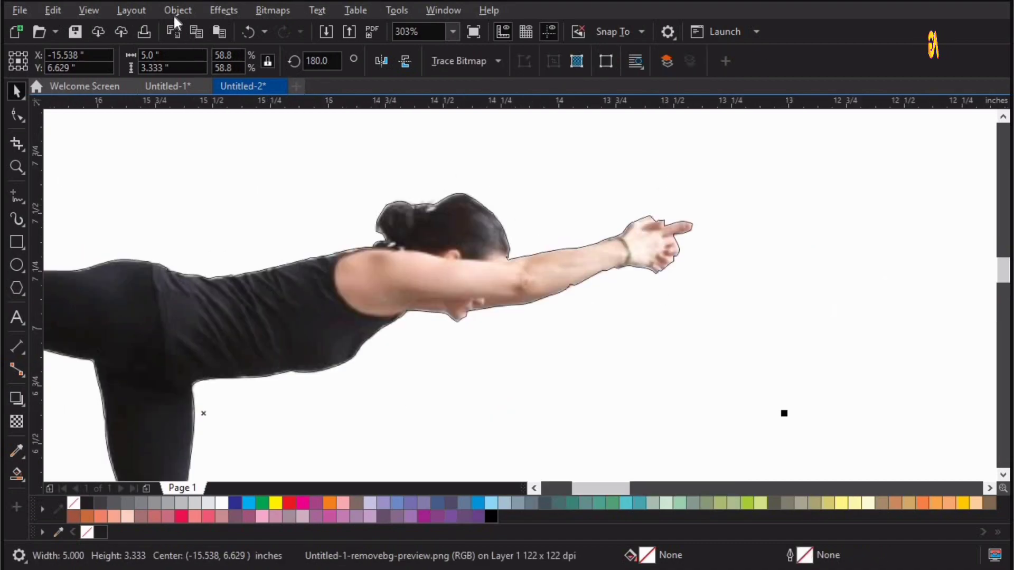
# - PowerClip the dancer photo inside the boundary curve
pyautogui.click(177, 10)
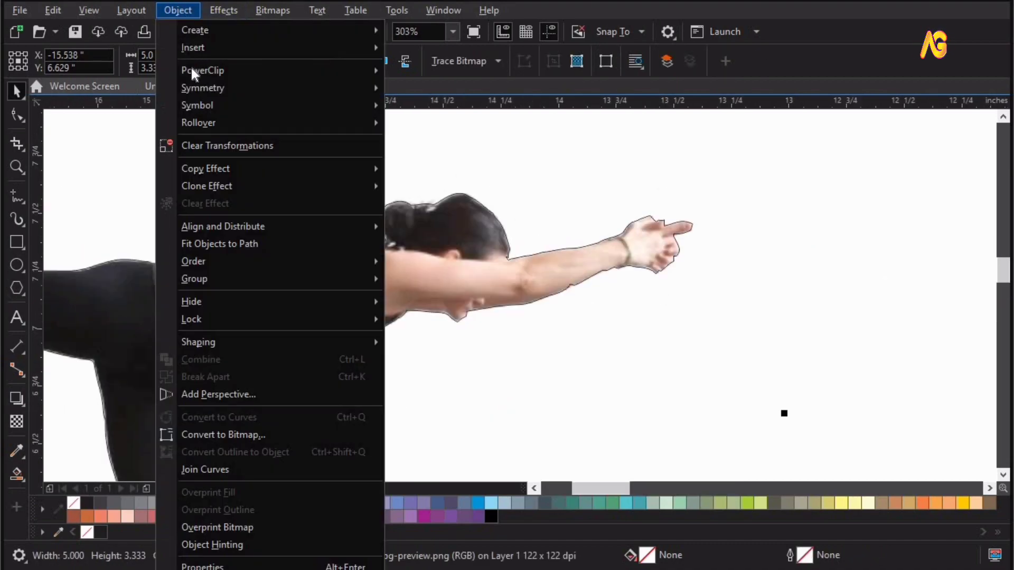
pyautogui.moveTo(193, 74)
pyautogui.click(447, 74)
pyautogui.click(377, 255)
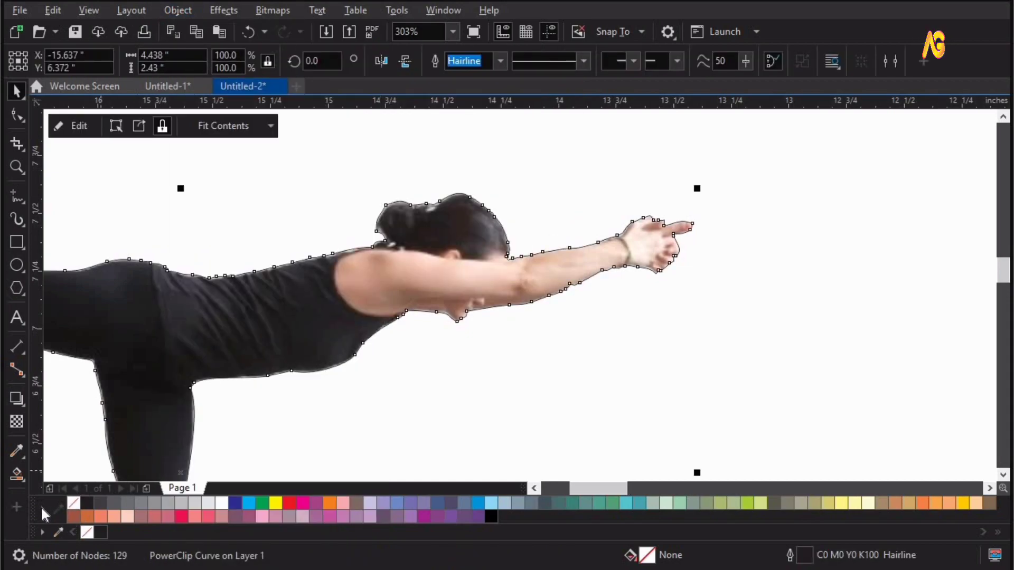
# - Remove the outline from the clipped dancer's curve
pyautogui.rightClick(74, 499)
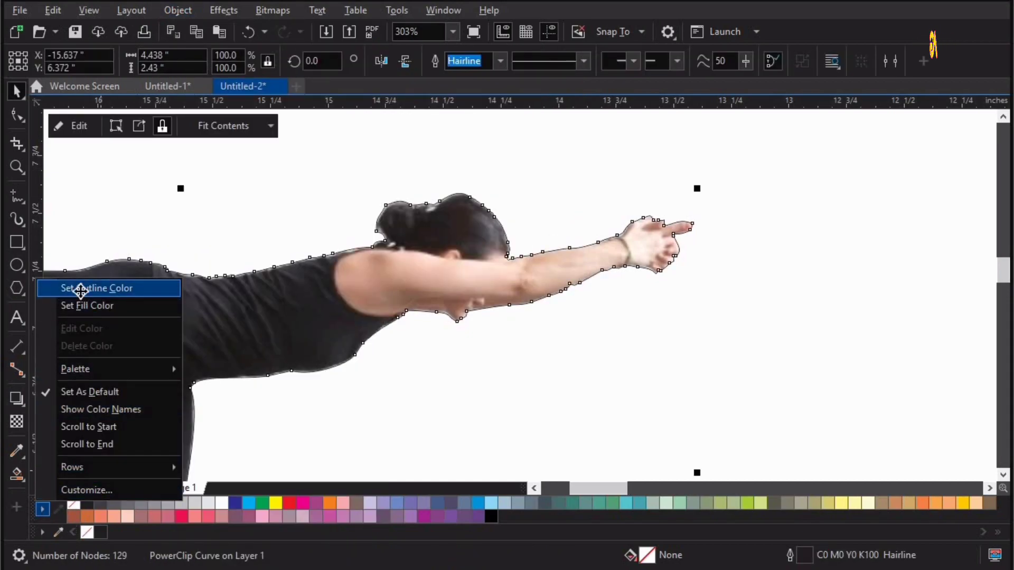
pyautogui.click(79, 288)
pyautogui.click(496, 402)
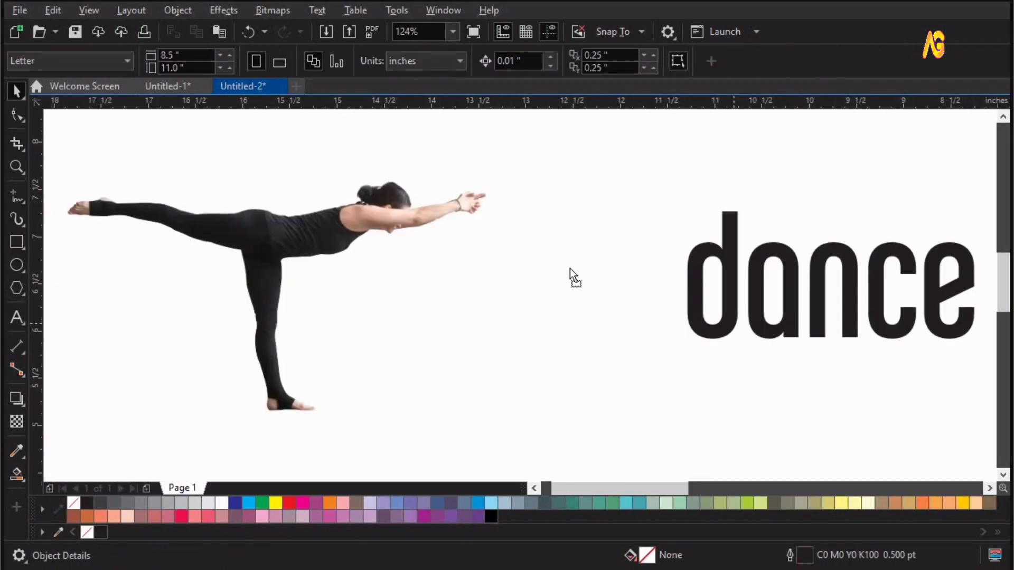
# - Position the "dance" text behind the dancer's torso and enlarge it to about 179 pt
pyautogui.moveTo(778, 323); pyautogui.dragTo(217, 261)
pyautogui.scroll(2, 449, 328)
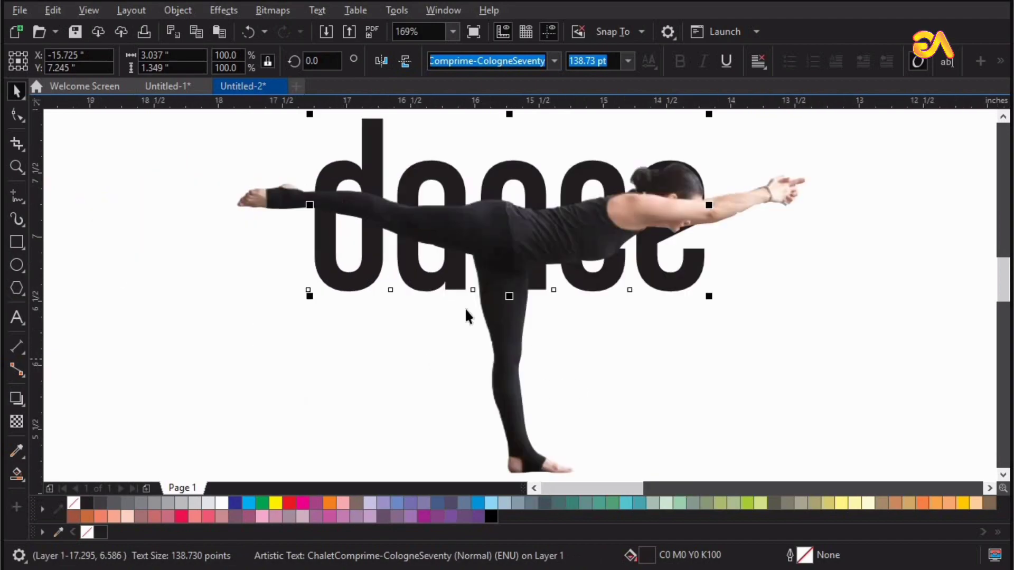
pyautogui.moveTo(353, 288); pyautogui.dragTo(334, 272)
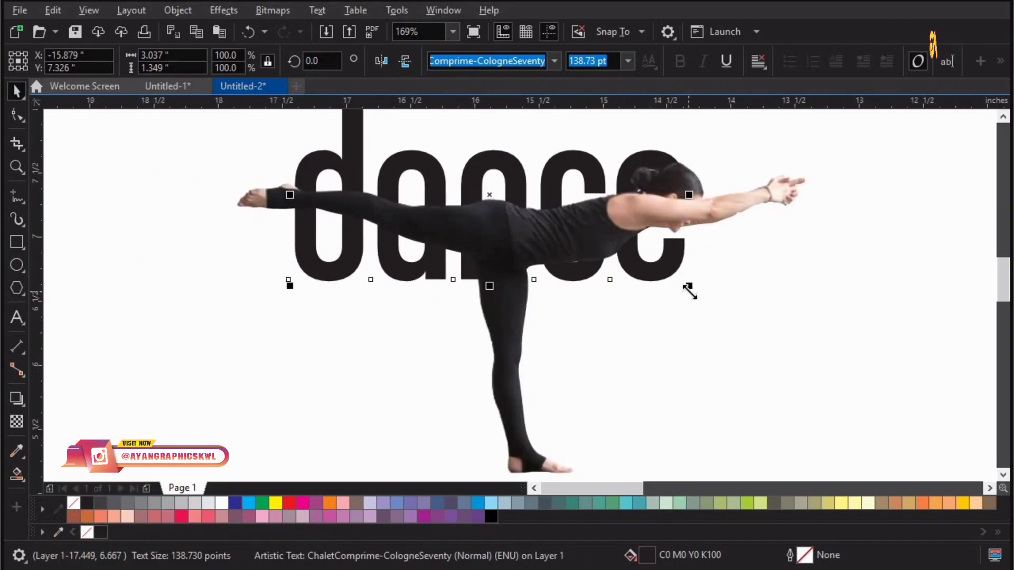
pyautogui.moveTo(691, 289); pyautogui.dragTo(801, 369)
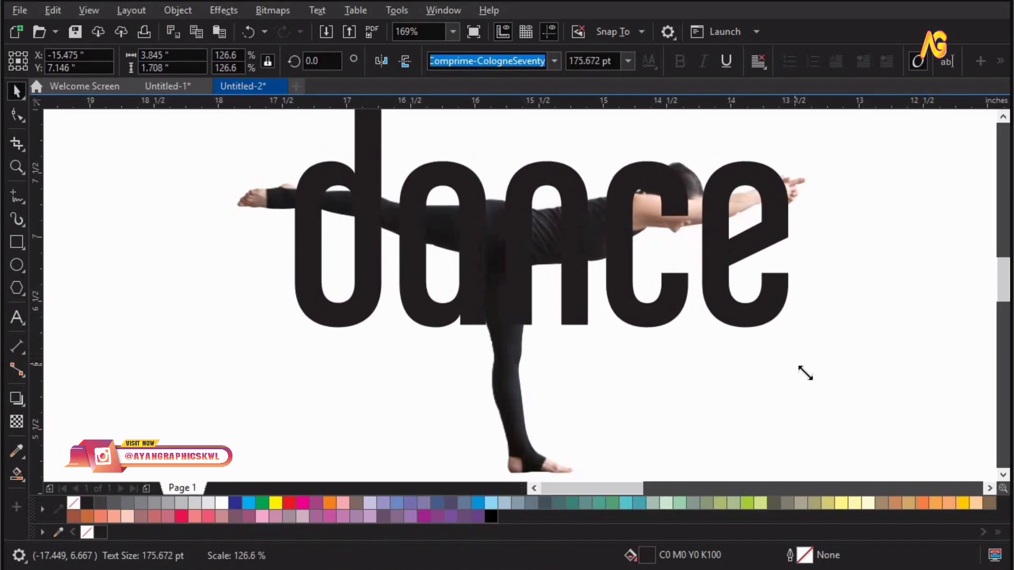
pyautogui.moveTo(679, 298); pyautogui.dragTo(674, 270)
pyautogui.scroll(-1, 674, 269)
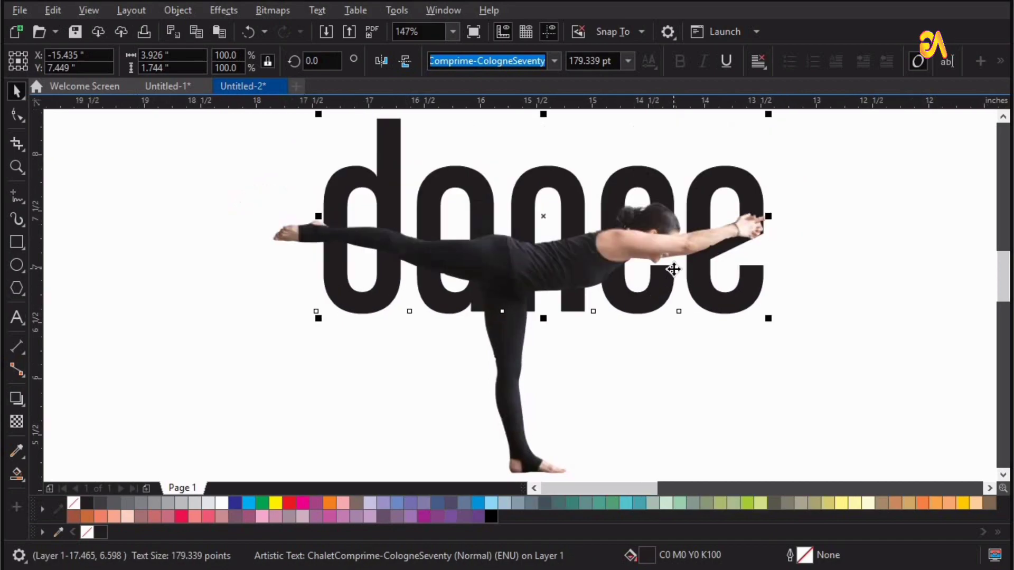
# - Convert the "dance" text to curves and extend the n's second leg downward by about 0.134 inches
pyautogui.click(373, 165)
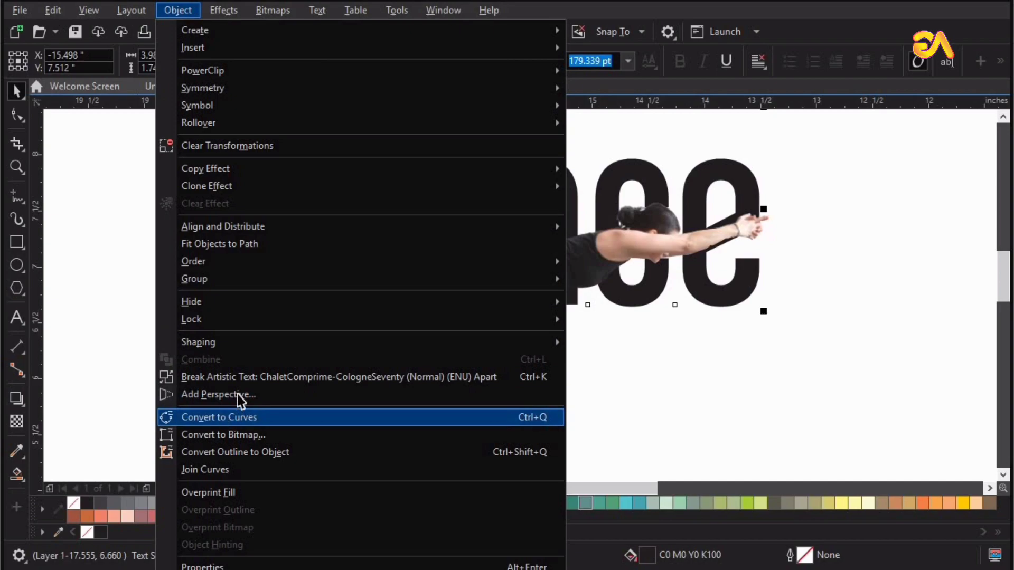
pyautogui.click(238, 416)
pyautogui.click(16, 118)
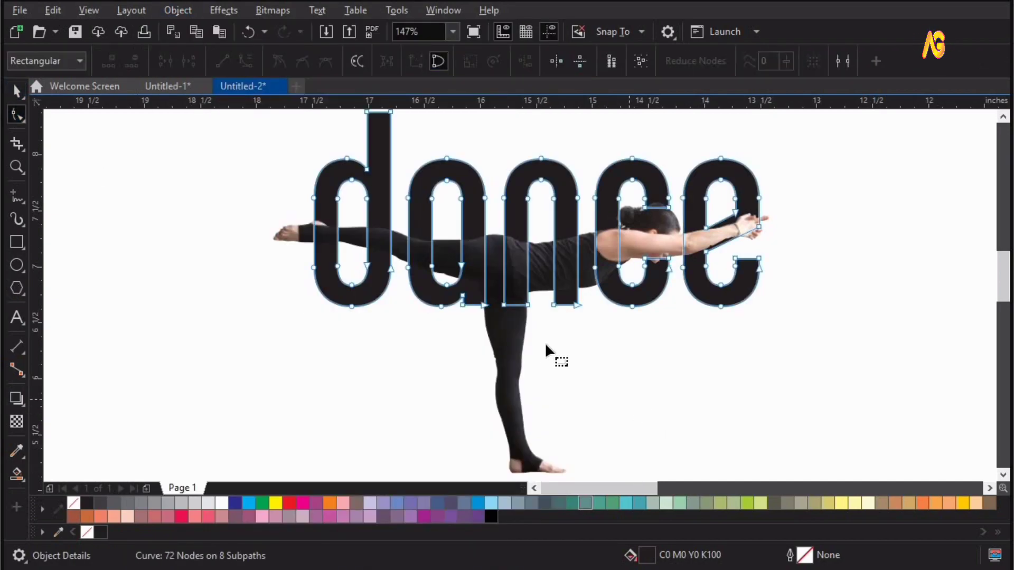
pyautogui.moveTo(577, 309)
pyautogui.mouseDown()
pyautogui.moveTo(592, 292)
pyautogui.moveTo(575, 316)
pyautogui.mouseUp()
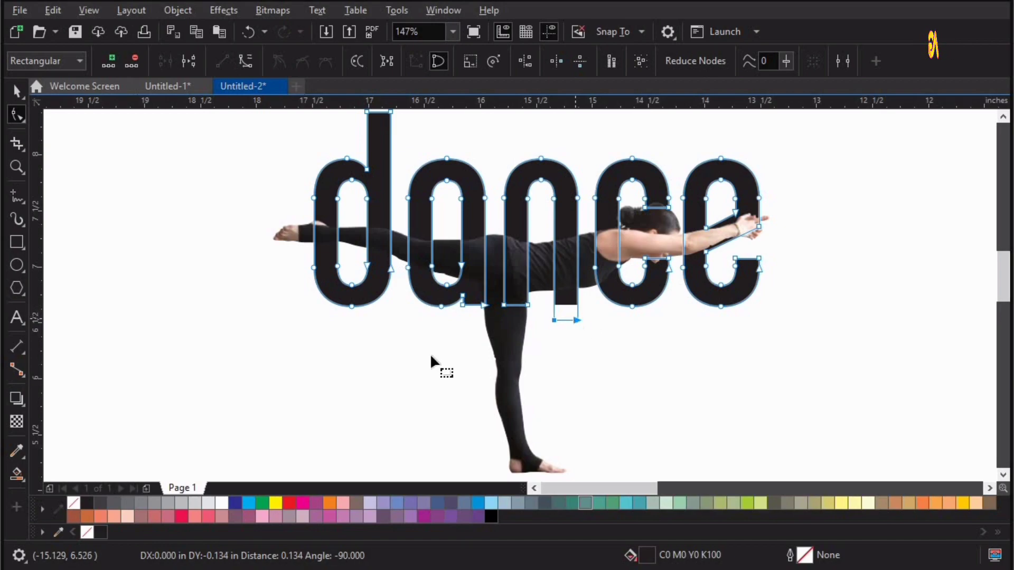
# - Lower the bottom of the letter a slightly and the bottom of the d by about 0.042 inches
pyautogui.moveTo(479, 275); pyautogui.dragTo(410, 286)
pyautogui.moveTo(285, 366); pyautogui.dragTo(392, 273)
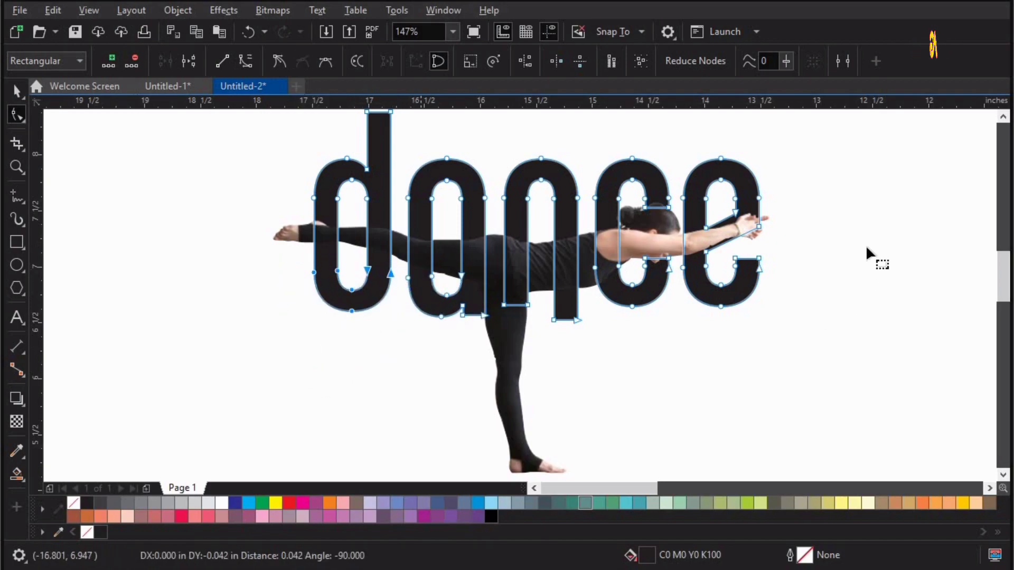
pyautogui.moveTo(731, 329); pyautogui.dragTo(730, 330)
pyautogui.moveTo(647, 356); pyautogui.dragTo(791, 282)
pyautogui.click(774, 386)
pyautogui.press('space')
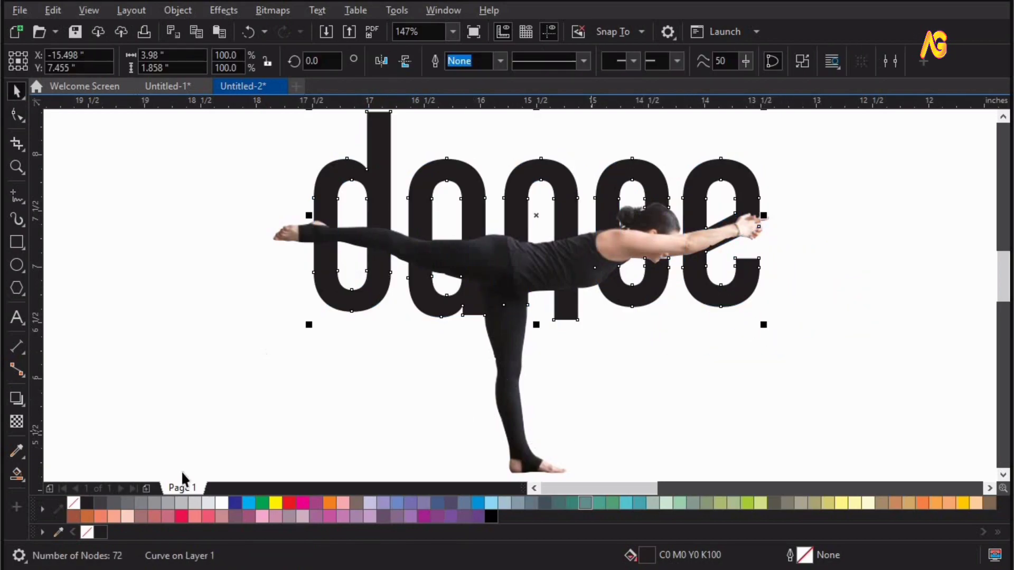
# - Remove the fill from the "dance" letters and give them a black outline
pyautogui.click(77, 501)
pyautogui.rightClick(86, 503)
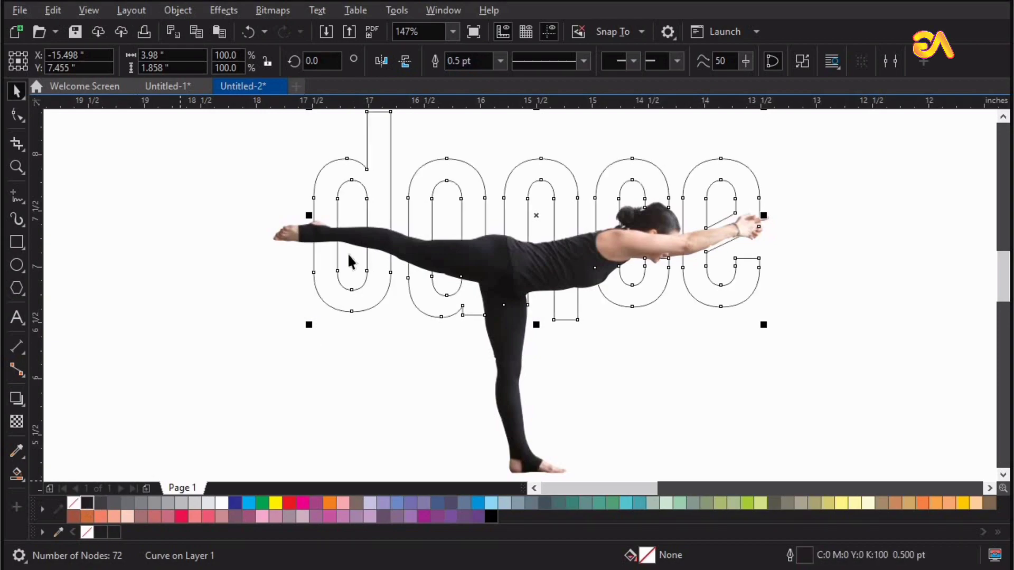
pyautogui.press('F4')
pyautogui.click(770, 338)
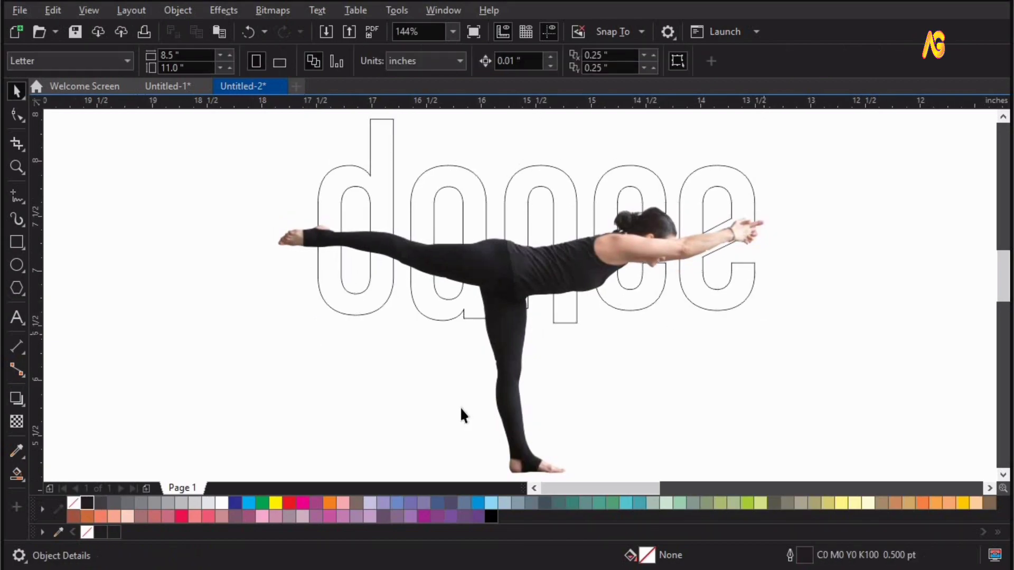
pyautogui.hotkey('ctrl', 'z')
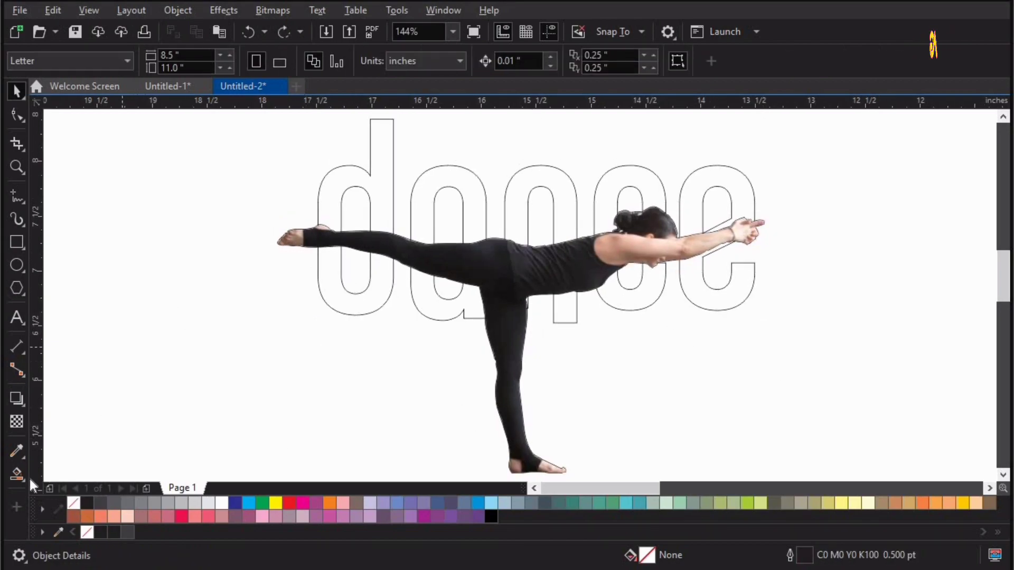
# - Use Smart Fill to fill the d and a sections with 90% black, including their right stems where they cross the dancer's leg
pyautogui.click(24, 479)
pyautogui.click(70, 487)
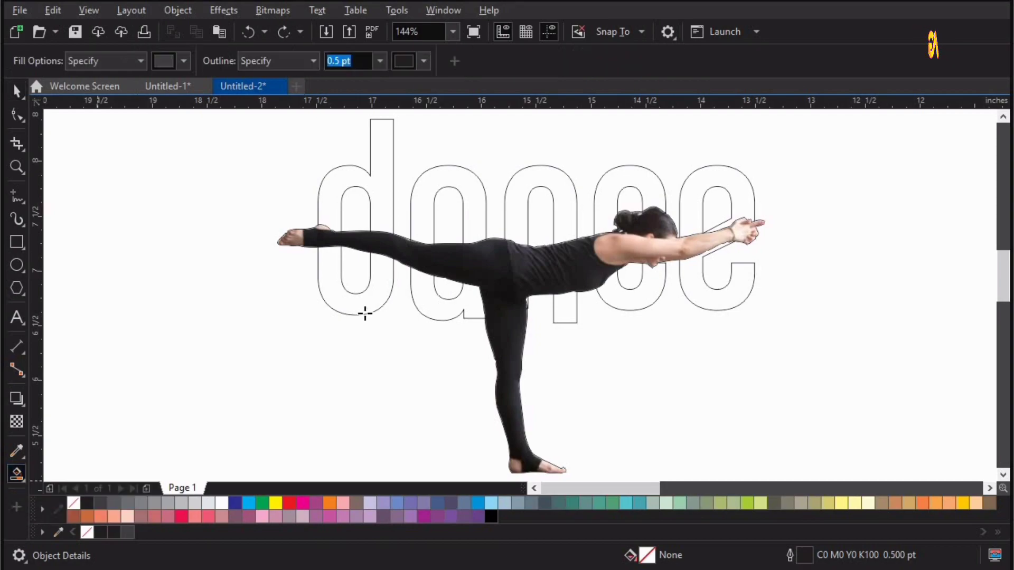
pyautogui.click(381, 275)
pyautogui.click(380, 212)
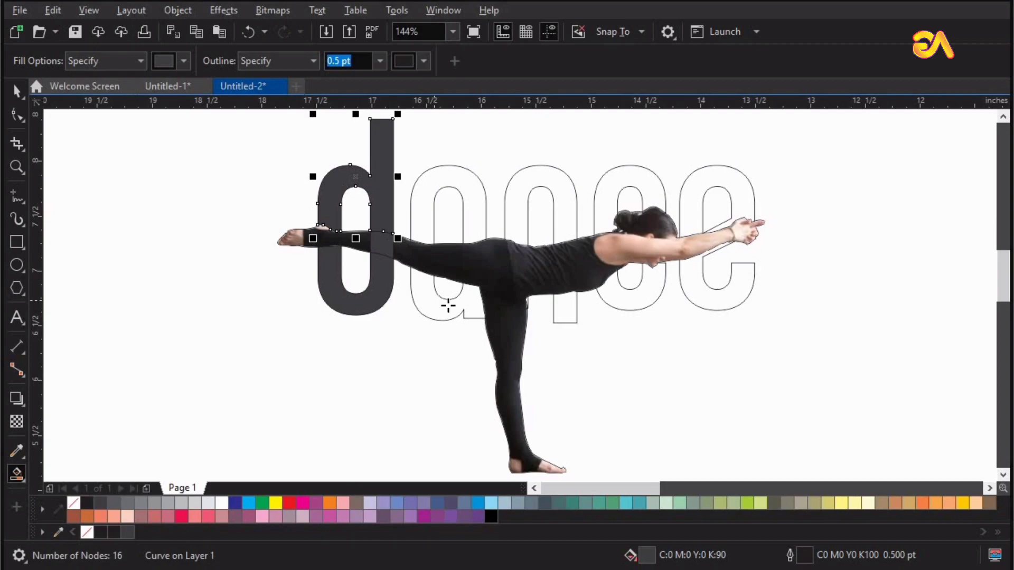
pyautogui.click(485, 269)
pyautogui.click(433, 212)
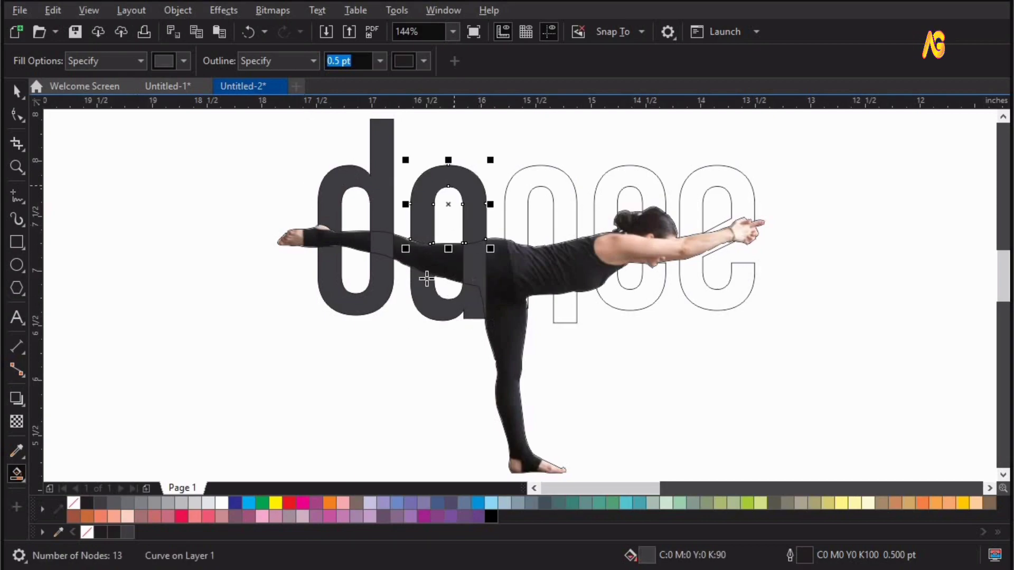
# - Smart-fill the n's arch, its second leg down to the end, and the first-leg area over the dancer's hip with 90% black
pyautogui.scroll(2, 502, 303)
pyautogui.click(519, 246)
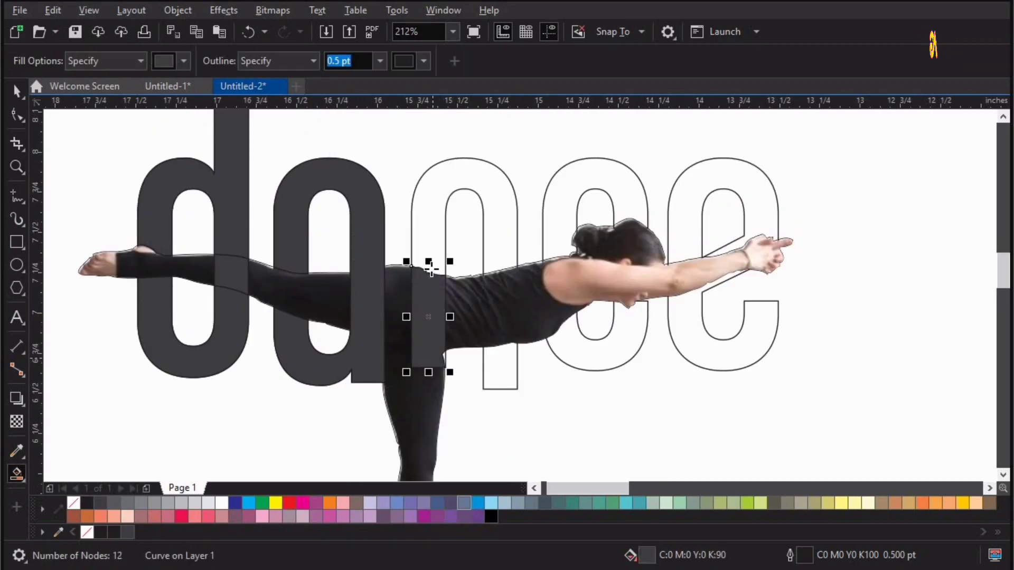
pyautogui.click(519, 241)
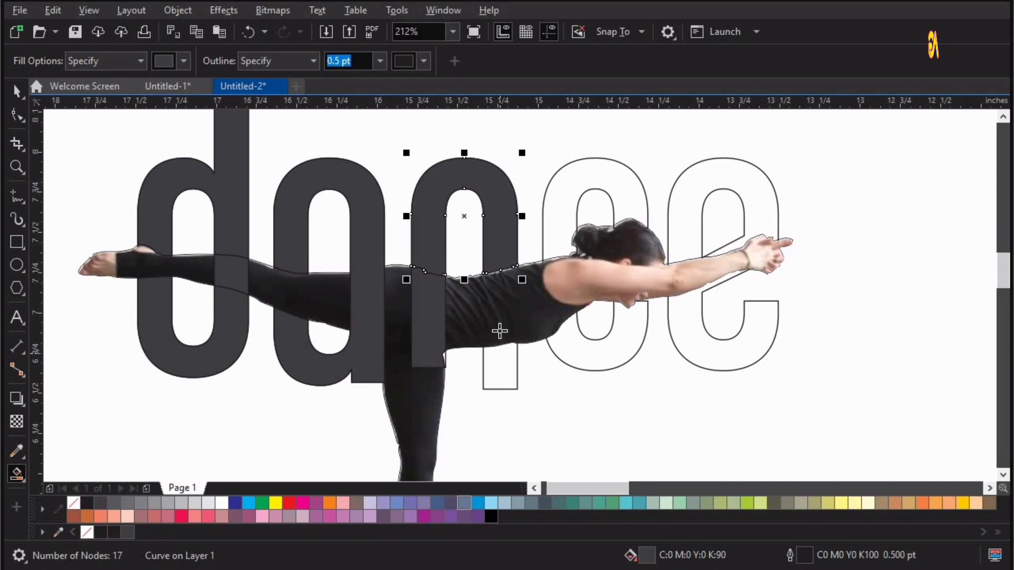
pyautogui.click(500, 353)
pyautogui.click(499, 290)
# - Delete the filled piece of the n's first leg that covers the dancer's hip
pyautogui.press('space')
pyautogui.click(434, 305)
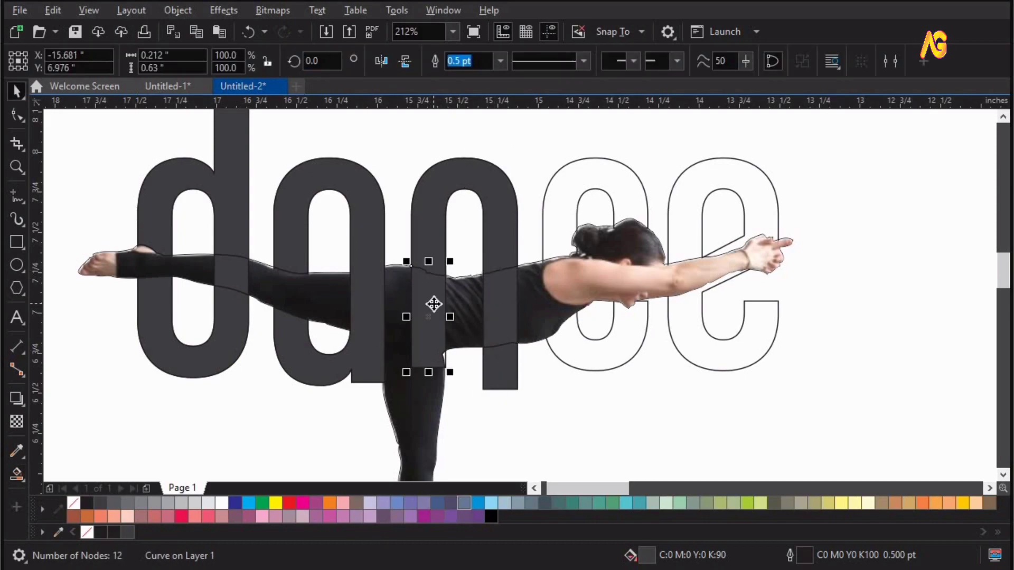
pyautogui.press('Delete')
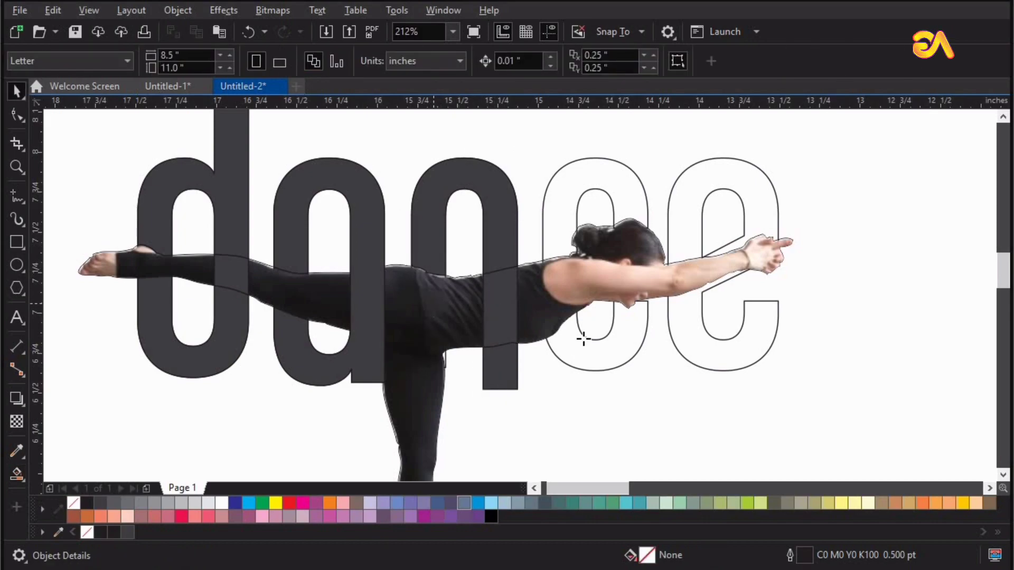
# - Smart-fill the lower part, the shoulder overlap and the upper part of the letter c with 90% black
pyautogui.press('space')
pyautogui.scroll(-2, 584, 339)
pyautogui.click(608, 272)
pyautogui.click(608, 237)
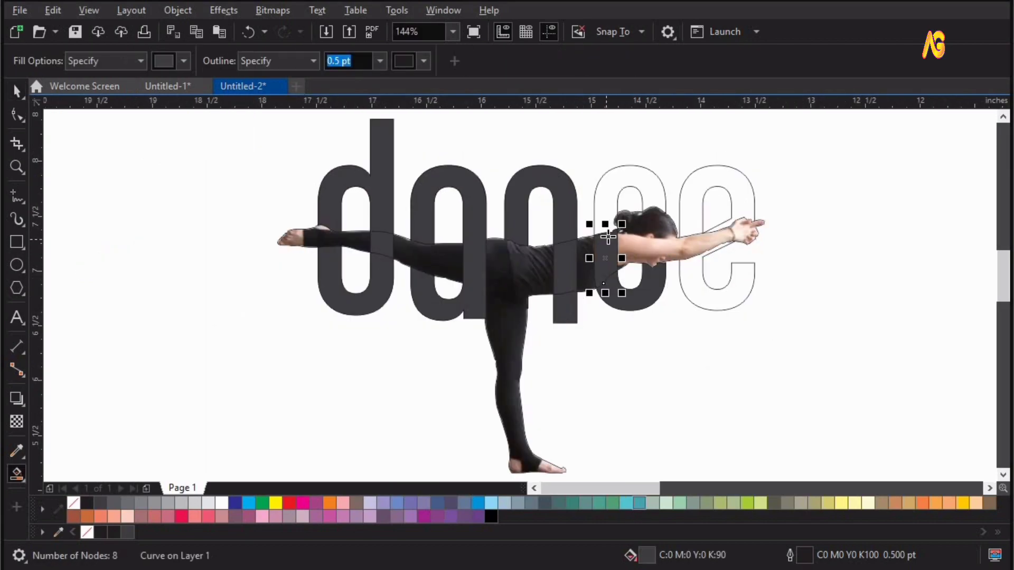
pyautogui.click(609, 226)
# - Check the c around the dancer's head and delete its filled piece that overlaps the shoulder
pyautogui.press('z')
pyautogui.moveTo(549, 331); pyautogui.dragTo(843, 137)
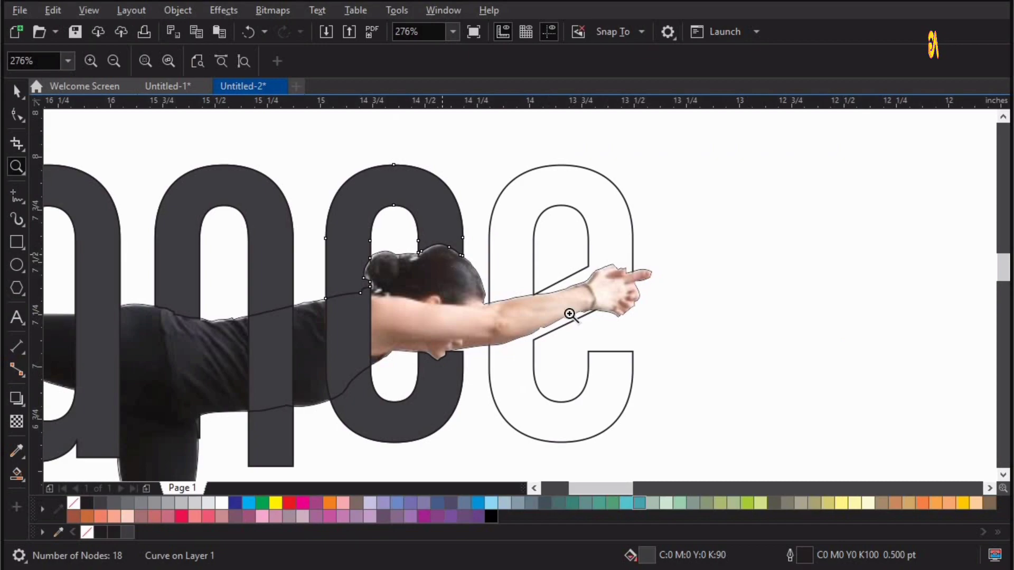
pyautogui.click(442, 255)
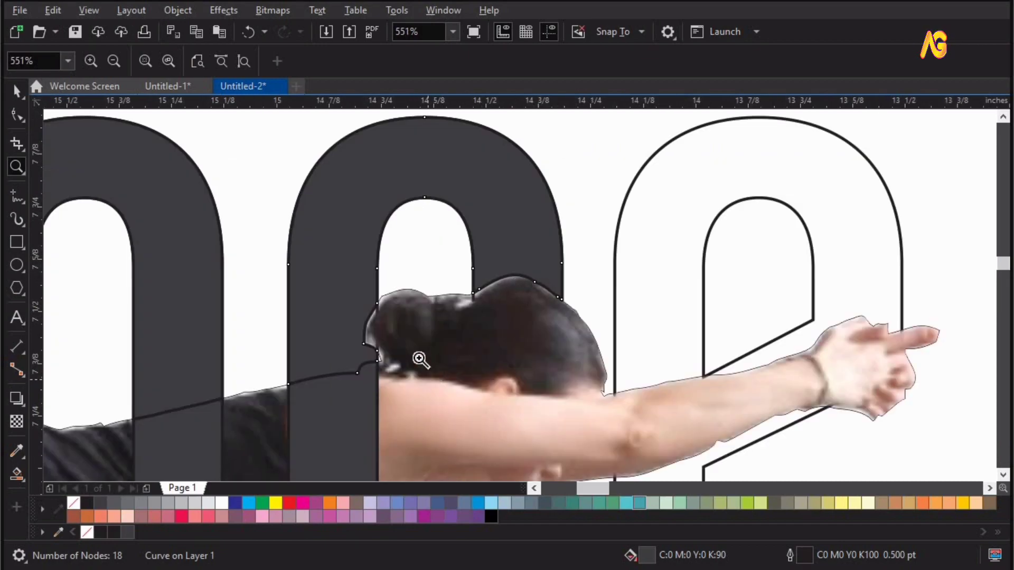
pyautogui.press('F4')
pyautogui.press('space')
pyautogui.click(606, 252)
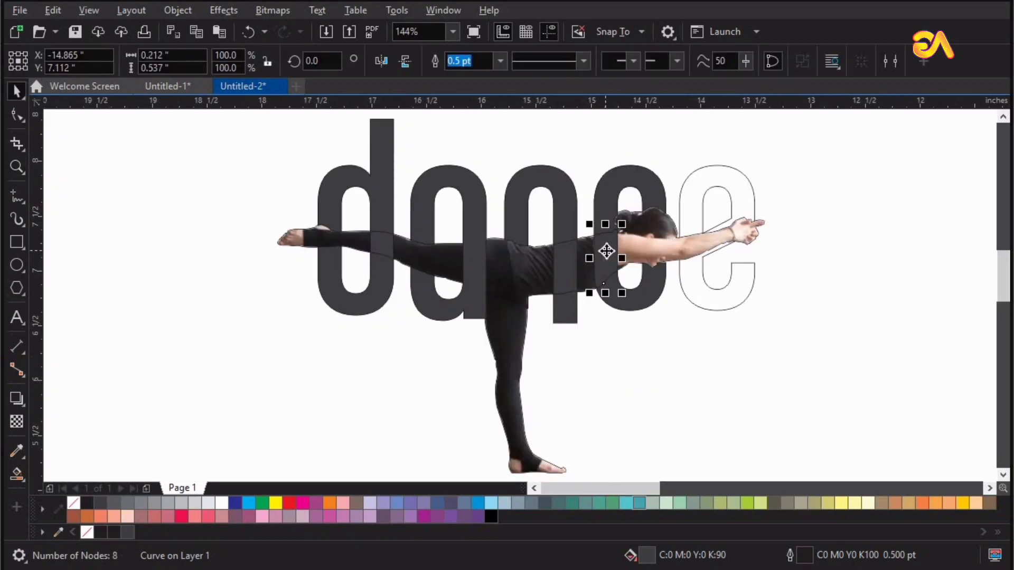
# - Smart-fill the lower and upper parts of the letter e around the dancer's arm with 90% black
pyautogui.moveTo(525, 367); pyautogui.dragTo(944, 82)
pyautogui.press('F2')
pyautogui.moveTo(374, 205); pyautogui.dragTo(697, 468)
pyautogui.press('space')
pyautogui.click(417, 315)
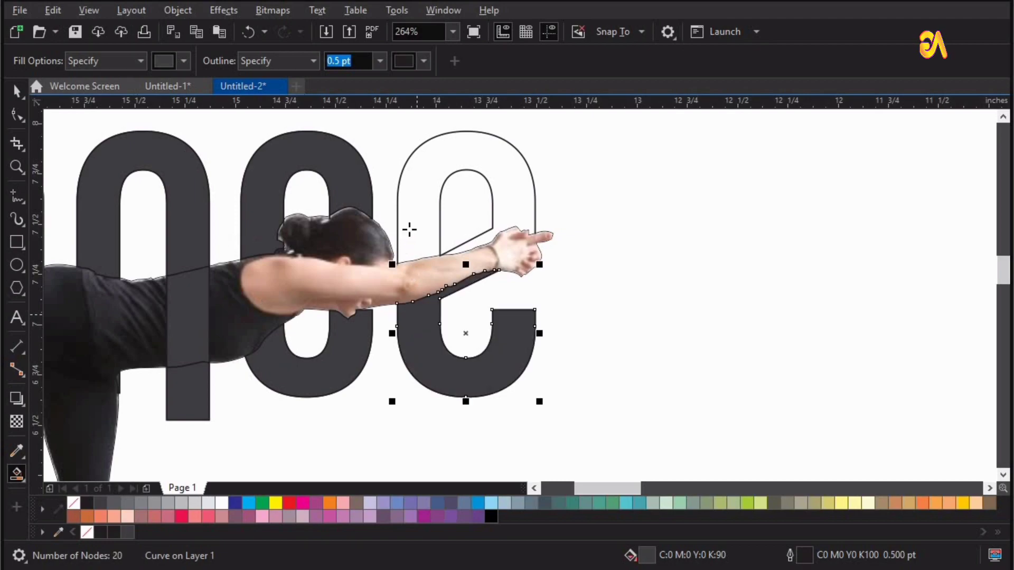
pyautogui.click(492, 228)
pyautogui.press('space')
pyautogui.click(719, 321)
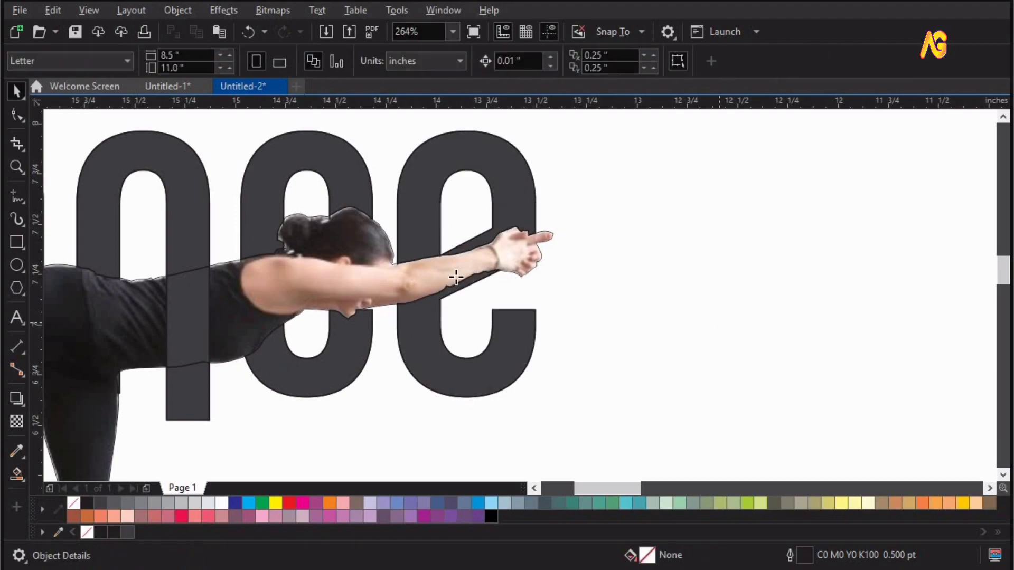
# - Smart-fill the e's crossbar area over the dancer's forearm so the letter passes in front of the arm
pyautogui.press('space')
pyautogui.click(446, 271)
pyautogui.press('space')
pyautogui.press('Escape')
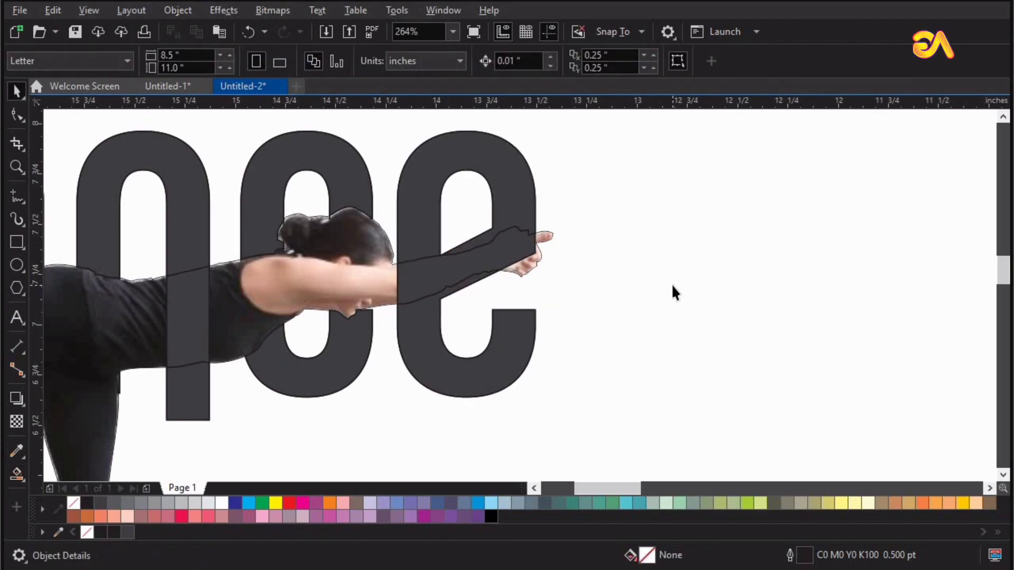
# - Remove the outlines from the artwork and weld the three pieces of the letter d into one shape
pyautogui.press('F4')
pyautogui.click(378, 201)
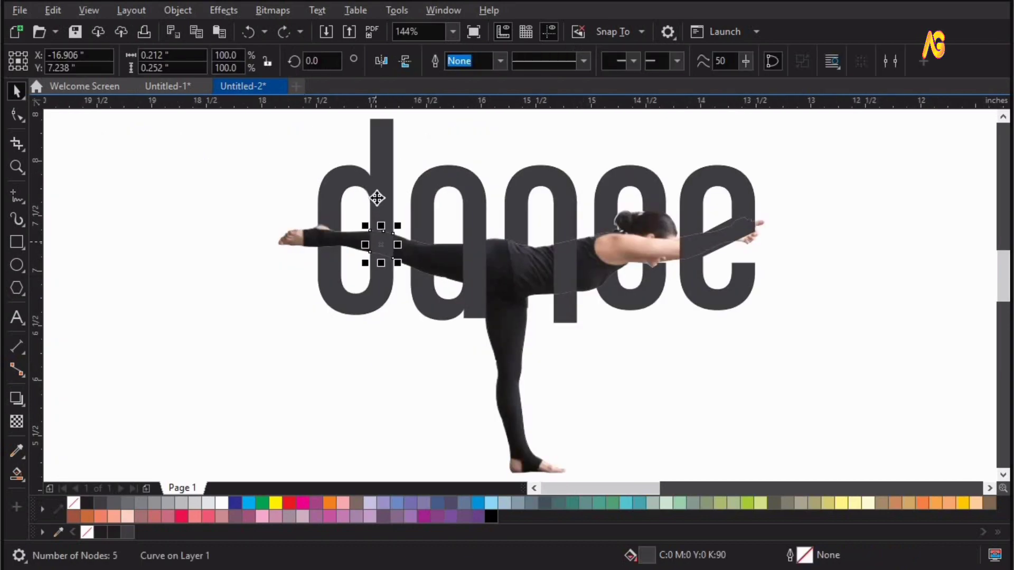
pyautogui.keyDown('shift'); pyautogui.click(373, 298); pyautogui.keyUp('shift')
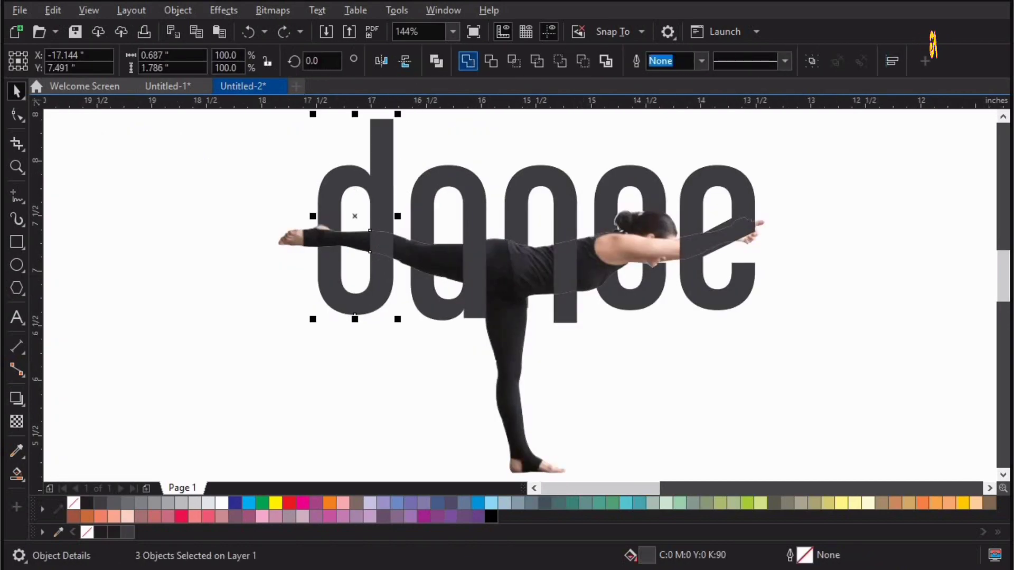
pyautogui.click(468, 57)
# - Weld the pieces of the letter a into one shape
pyautogui.click(475, 283)
pyautogui.moveTo(475, 281); pyautogui.dragTo(518, 266)
pyautogui.hotkey('ctrl', 'z')
# - Weld the arch, torso overlap and lower leg of the letter n into one shape
pyautogui.moveTo(562, 219); pyautogui.dragTo(593, 175)
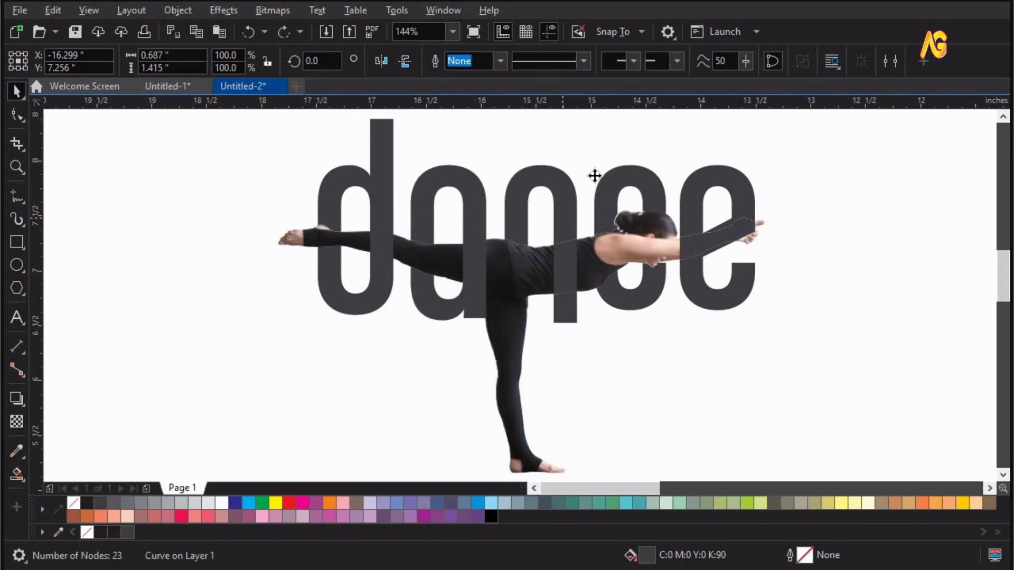
pyautogui.hotkey('ctrl', 'z')
pyautogui.keyDown('shift'); pyautogui.click(565, 264); pyautogui.keyUp('shift')
pyautogui.keyDown('shift'); pyautogui.click(568, 316); pyautogui.keyUp('shift')
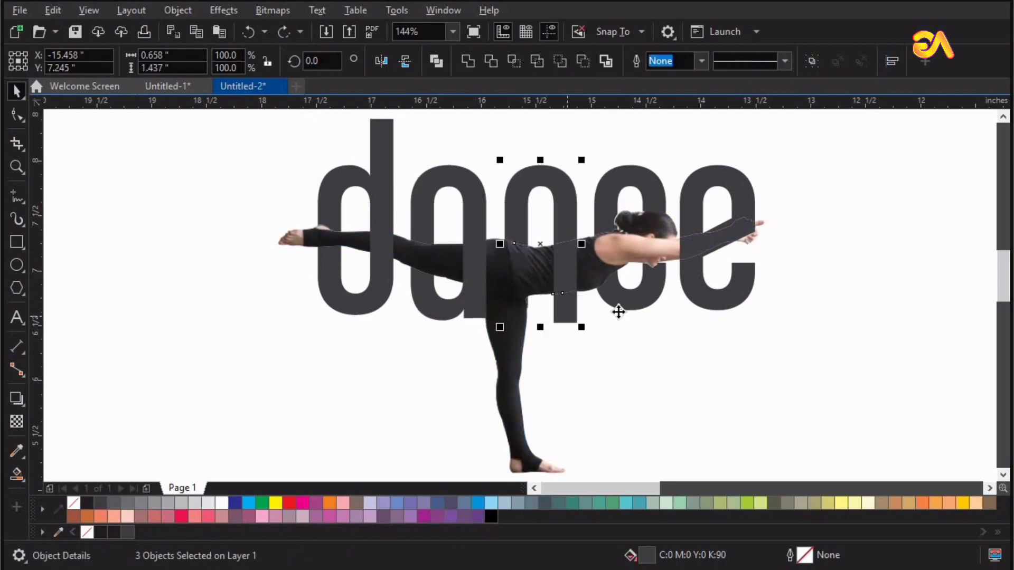
pyautogui.click(468, 61)
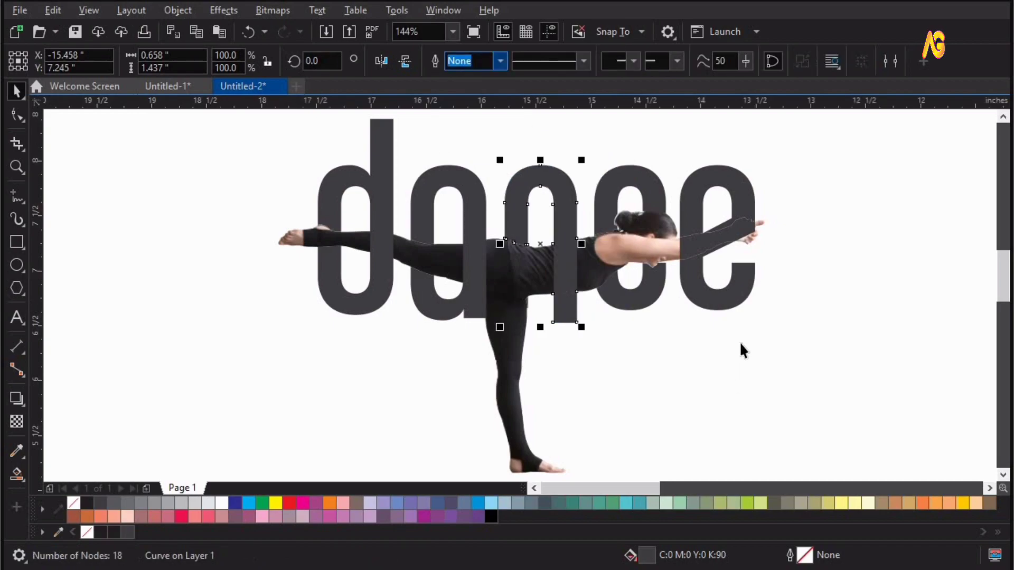
# - Weld the upper and lower pieces of the letter c into one shape
pyautogui.click(671, 315)
pyautogui.click(650, 288)
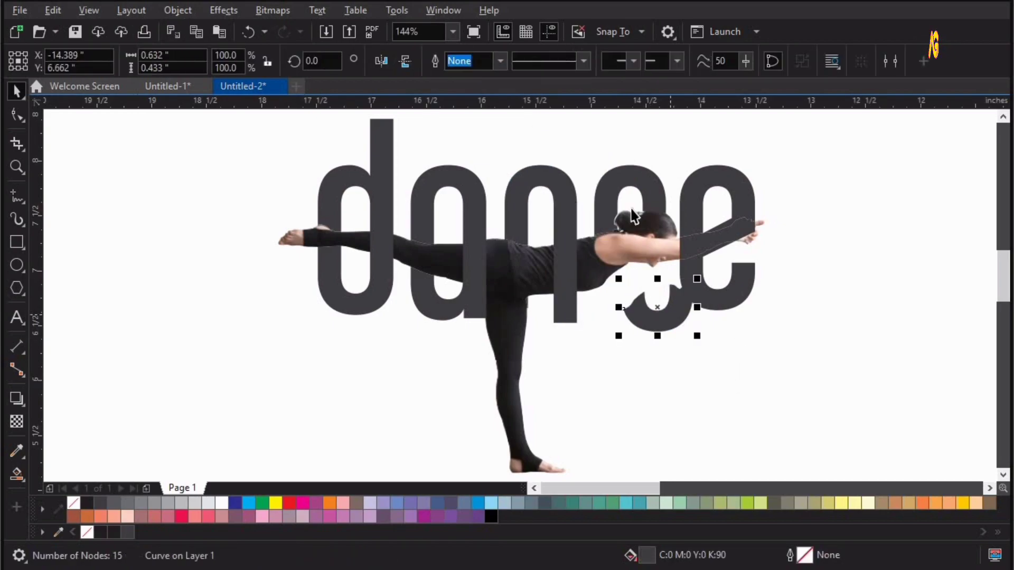
pyautogui.keyDown('shift'); pyautogui.click(645, 177); pyautogui.keyUp('shift')
pyautogui.moveTo(639, 176); pyautogui.dragTo(668, 146)
pyautogui.hotkey('ctrl', 'z')
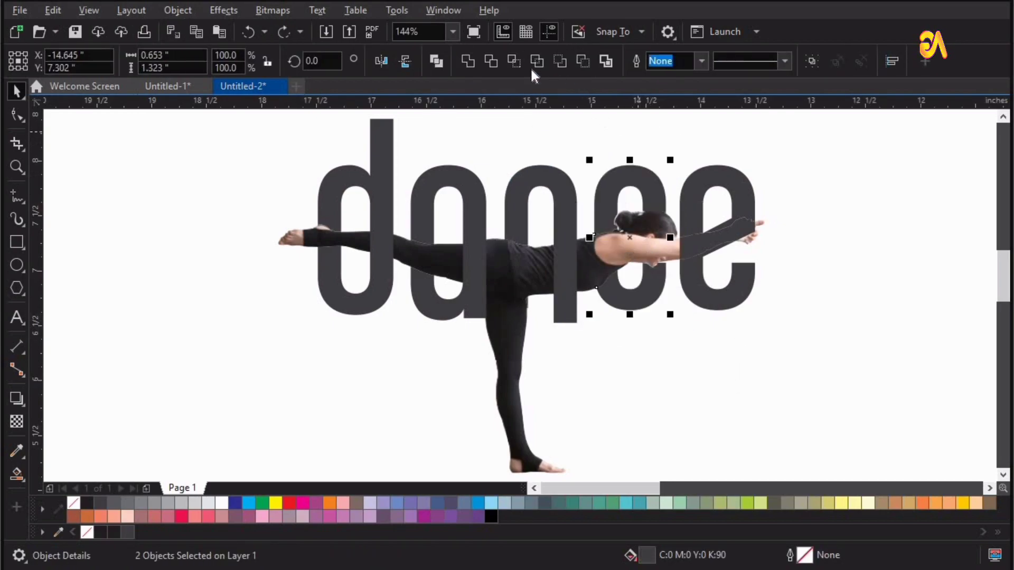
pyautogui.click(468, 60)
pyautogui.click(703, 261)
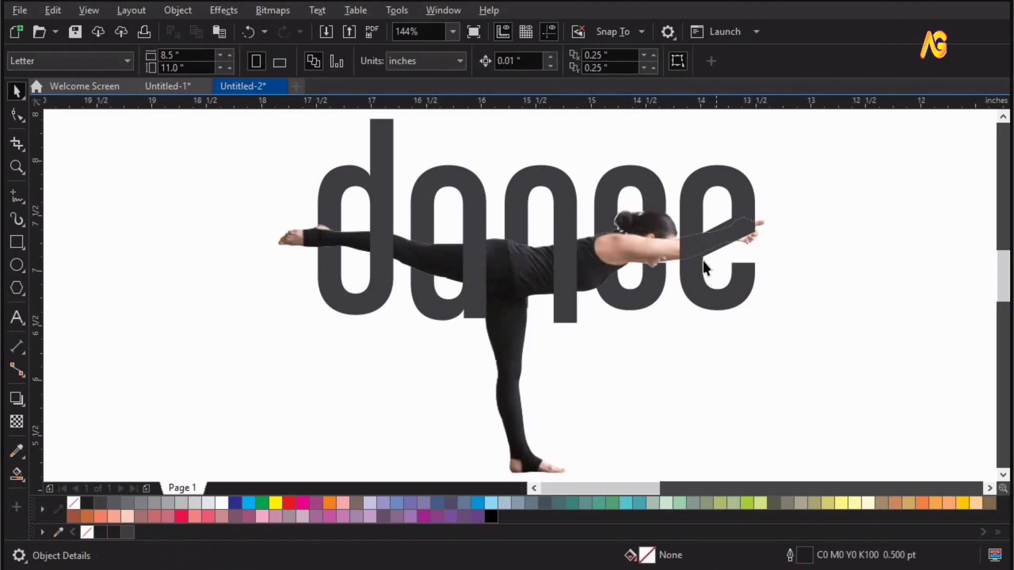
# - Weld the forearm overlap, lower part and upper part of the letter e into one shape
pyautogui.click(706, 224)
pyautogui.keyDown('shift'); pyautogui.click(691, 272); pyautogui.keyUp('shift')
pyautogui.keyDown('shift'); pyautogui.click(695, 187); pyautogui.keyUp('shift')
pyautogui.moveTo(699, 182); pyautogui.dragTo(757, 156)
pyautogui.hotkey('ctrl', 'z')
pyautogui.click(466, 63)
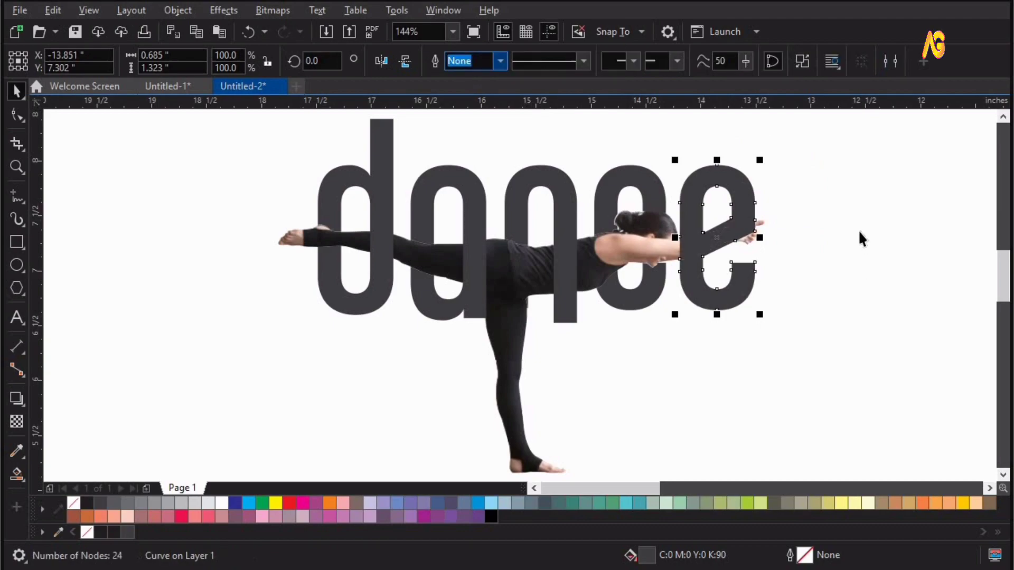
pyautogui.click(857, 233)
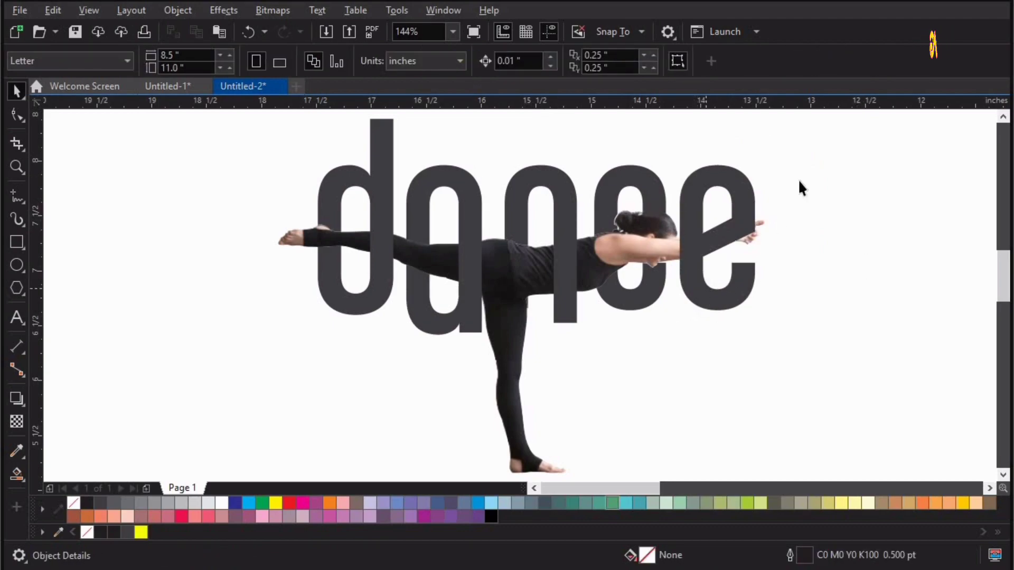
# - Fill all the "dance" letters with yellow, using the brighter yellow from the document palette
pyautogui.click(745, 196)
pyautogui.moveTo(841, 130); pyautogui.dragTo(293, 345)
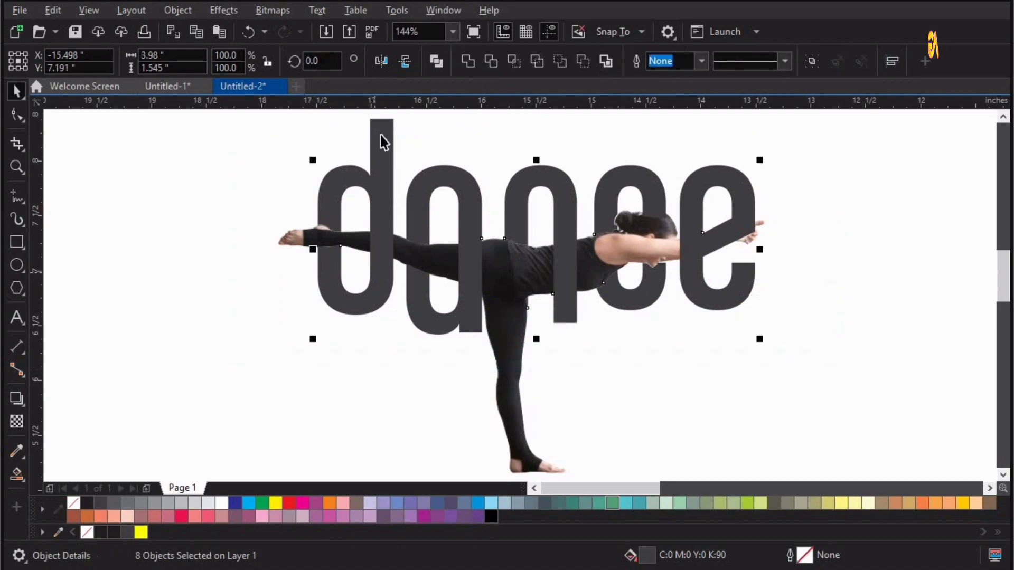
pyautogui.click(275, 498)
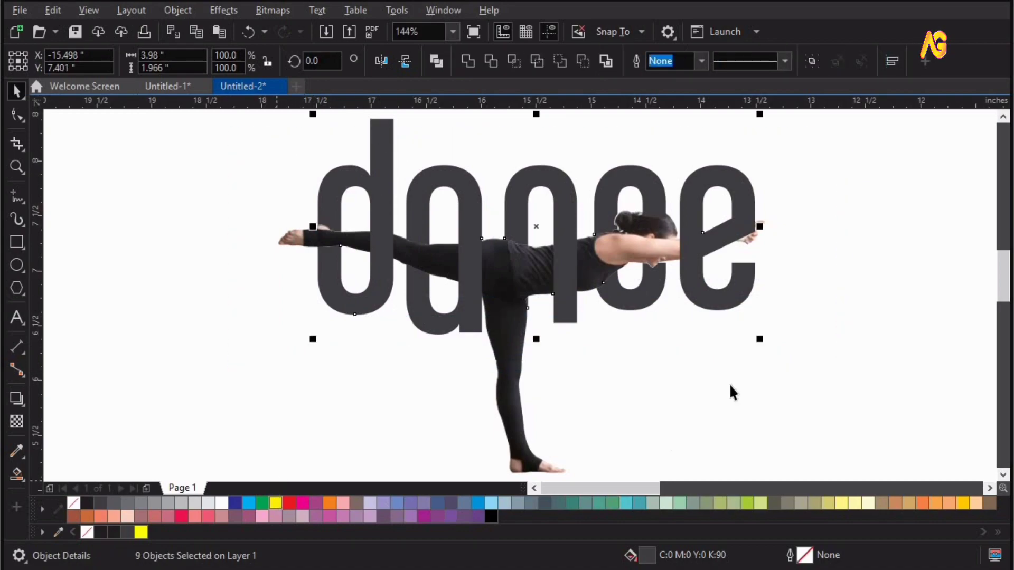
pyautogui.click(749, 375)
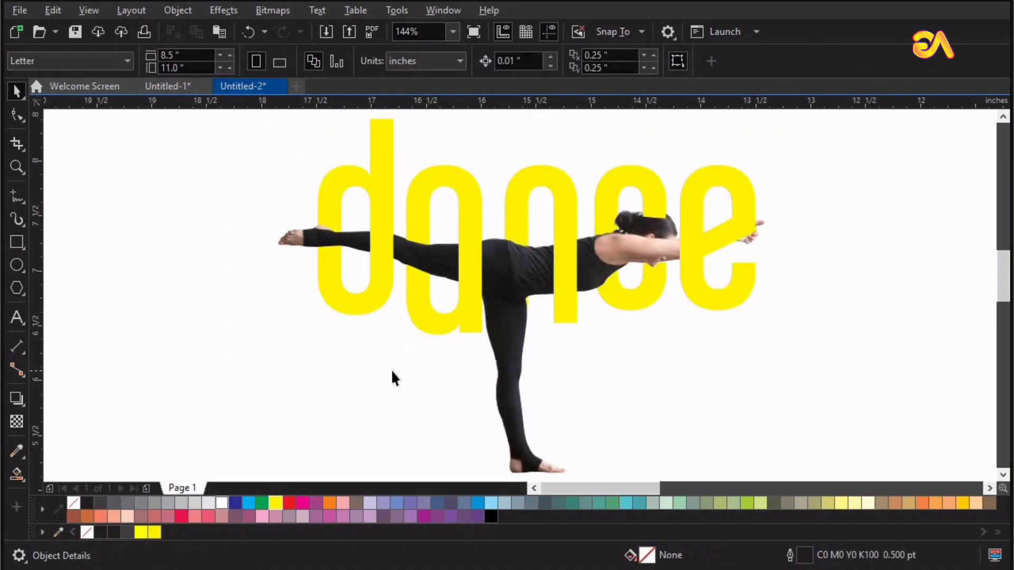
pyautogui.moveTo(194, 414); pyautogui.dragTo(851, 136)
pyautogui.click(144, 532)
pyautogui.click(205, 259)
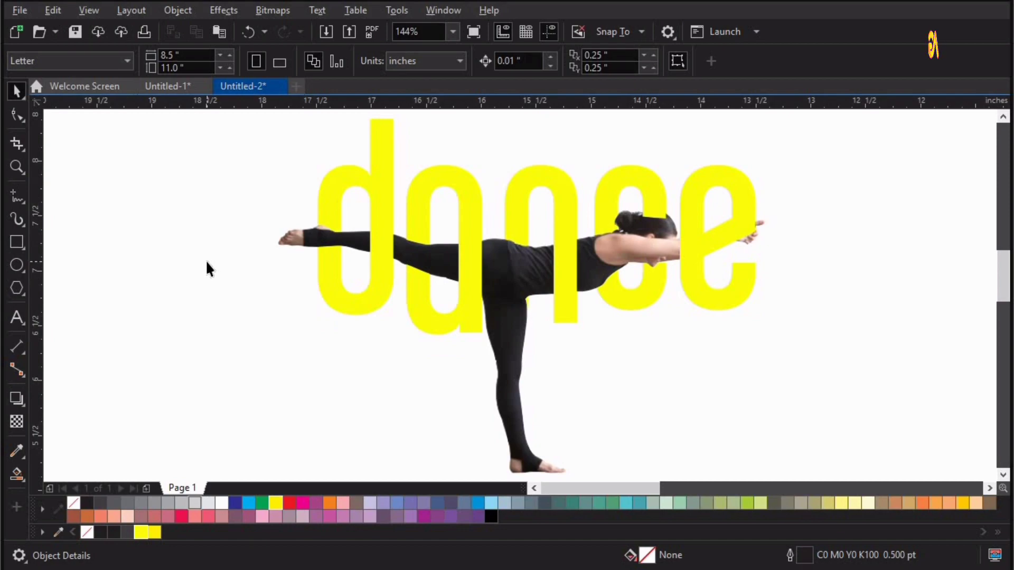
# - Draw a rectangle about 4.972 by 3.736 inches around the dancer and the "dance" letters
pyautogui.scroll(-3, 149, 251)
pyautogui.click(16, 241)
pyautogui.moveTo(227, 163); pyautogui.dragTo(512, 376)
pyautogui.press('space')
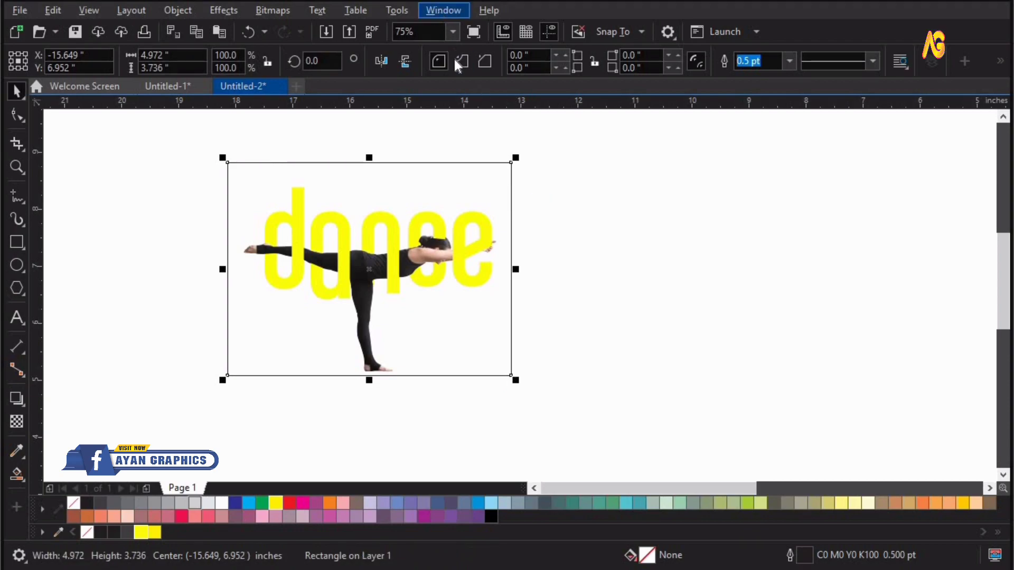
# - Switch the document's primary color mode to RGB in the color management settings
pyautogui.click(441, 13)
pyautogui.click(398, 11)
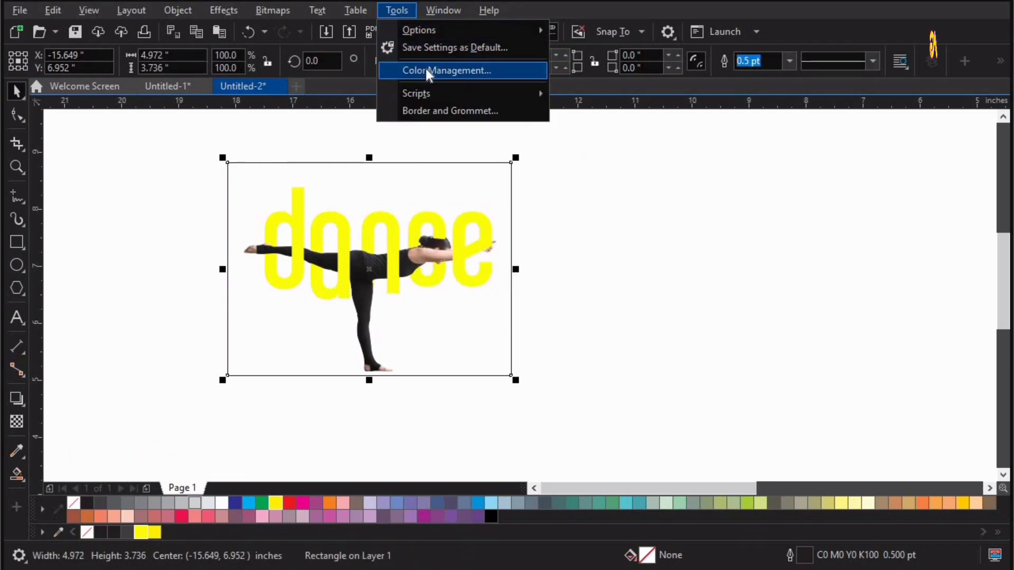
pyautogui.click(425, 71)
pyautogui.click(487, 351)
pyautogui.click(491, 369)
pyautogui.click(615, 452)
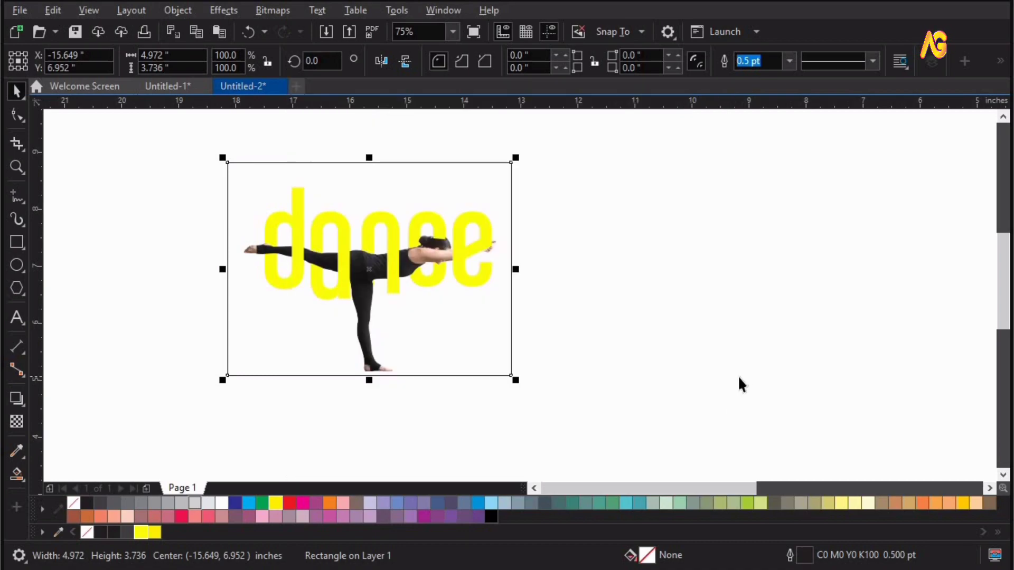
# - Turn the rectangle into an orange (#FF6600) background without an outline, placed behind the dancer and the letters
pyautogui.click(740, 377)
pyautogui.hotkey('shift', 'F4')
pyautogui.click(736, 344)
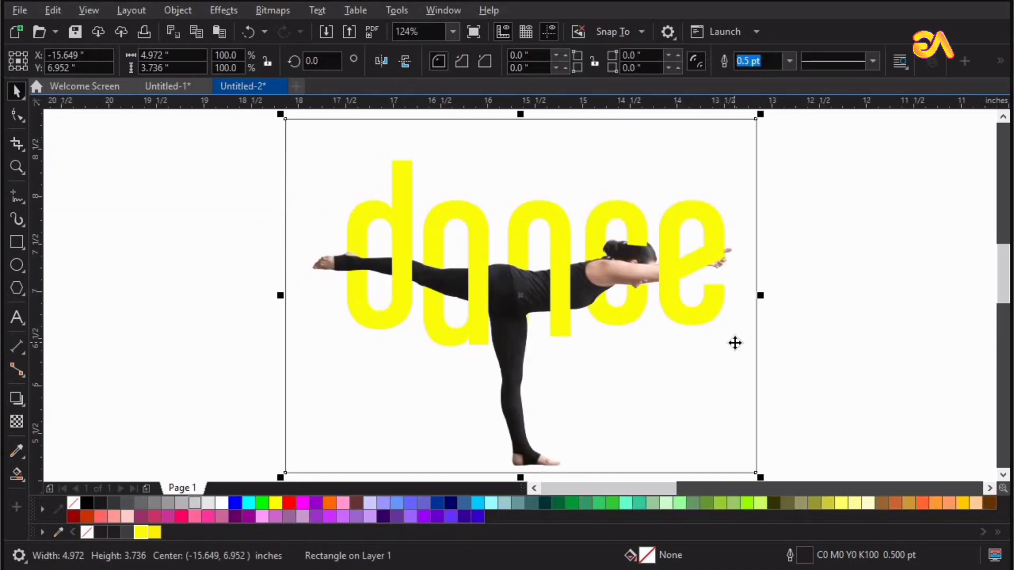
pyautogui.click(331, 502)
pyautogui.rightClick(75, 502)
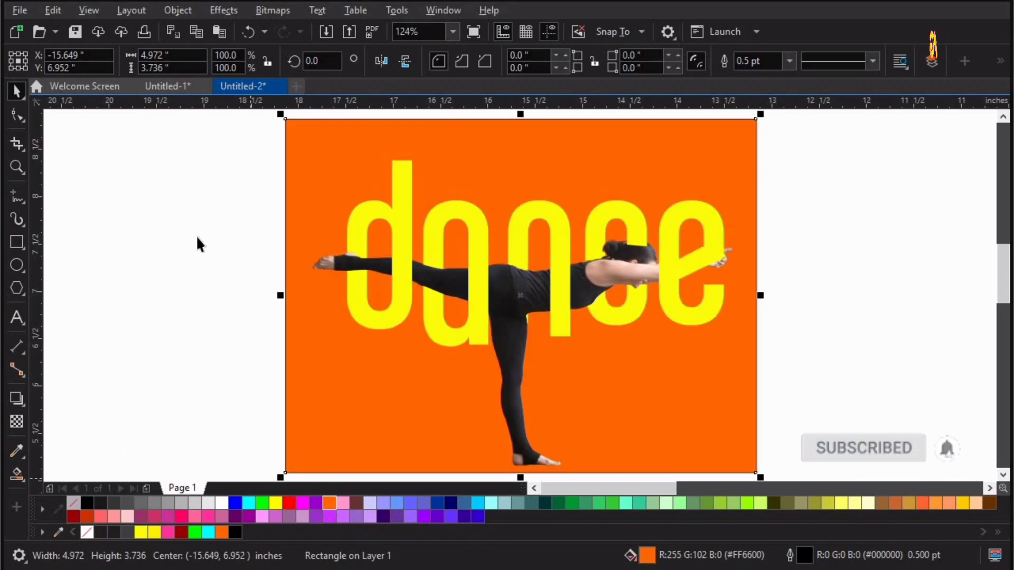
pyautogui.click(196, 235)
pyautogui.press('F4')
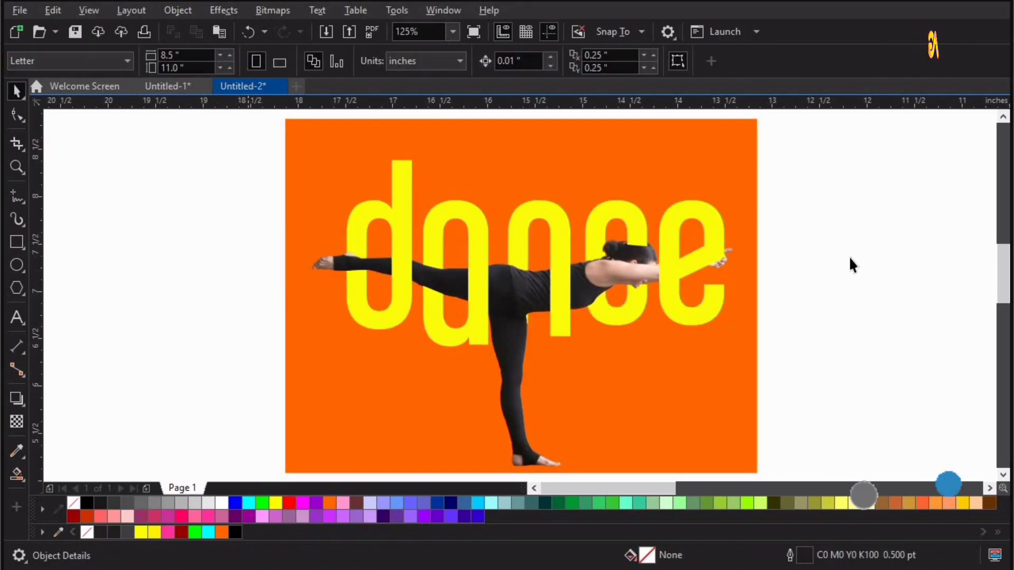